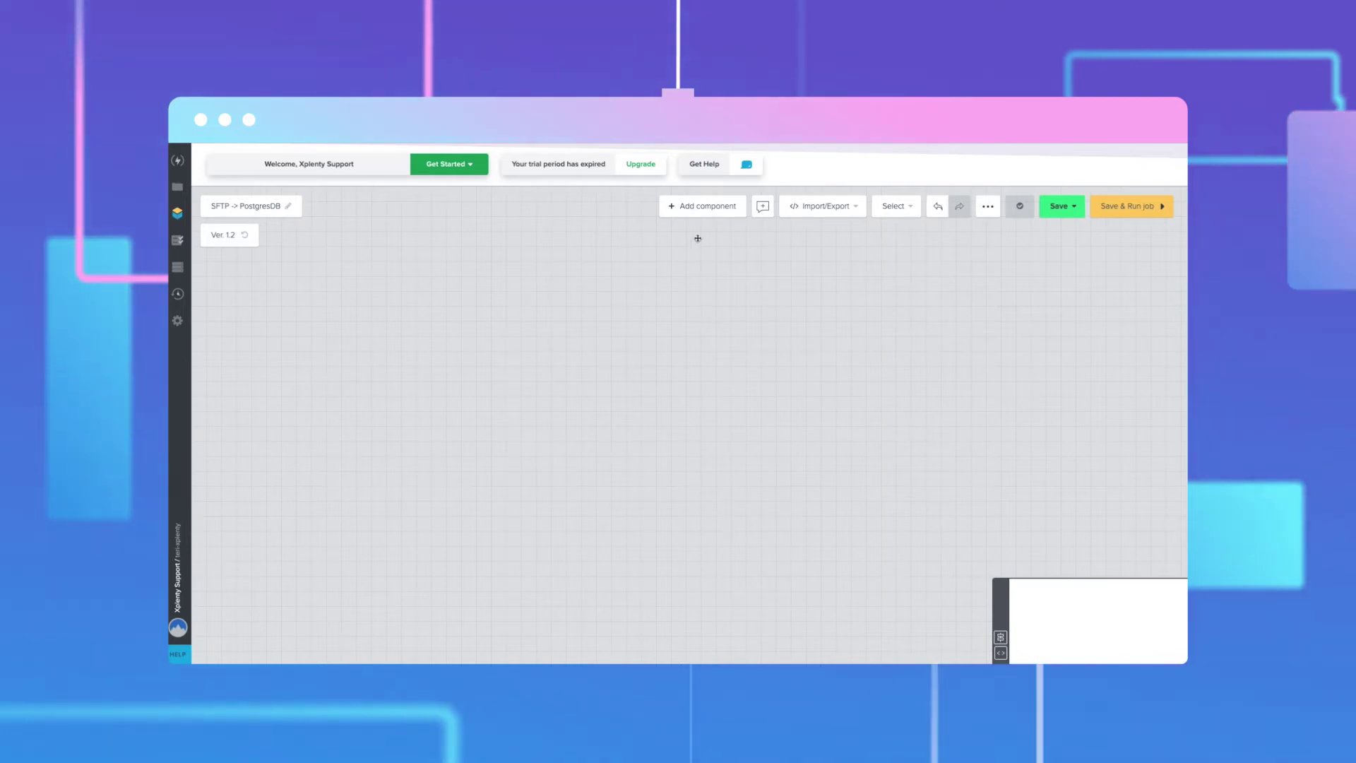
Step: Add a File Storage source, file_storage_2, to the canvas and open its settings
left_click(712, 210)
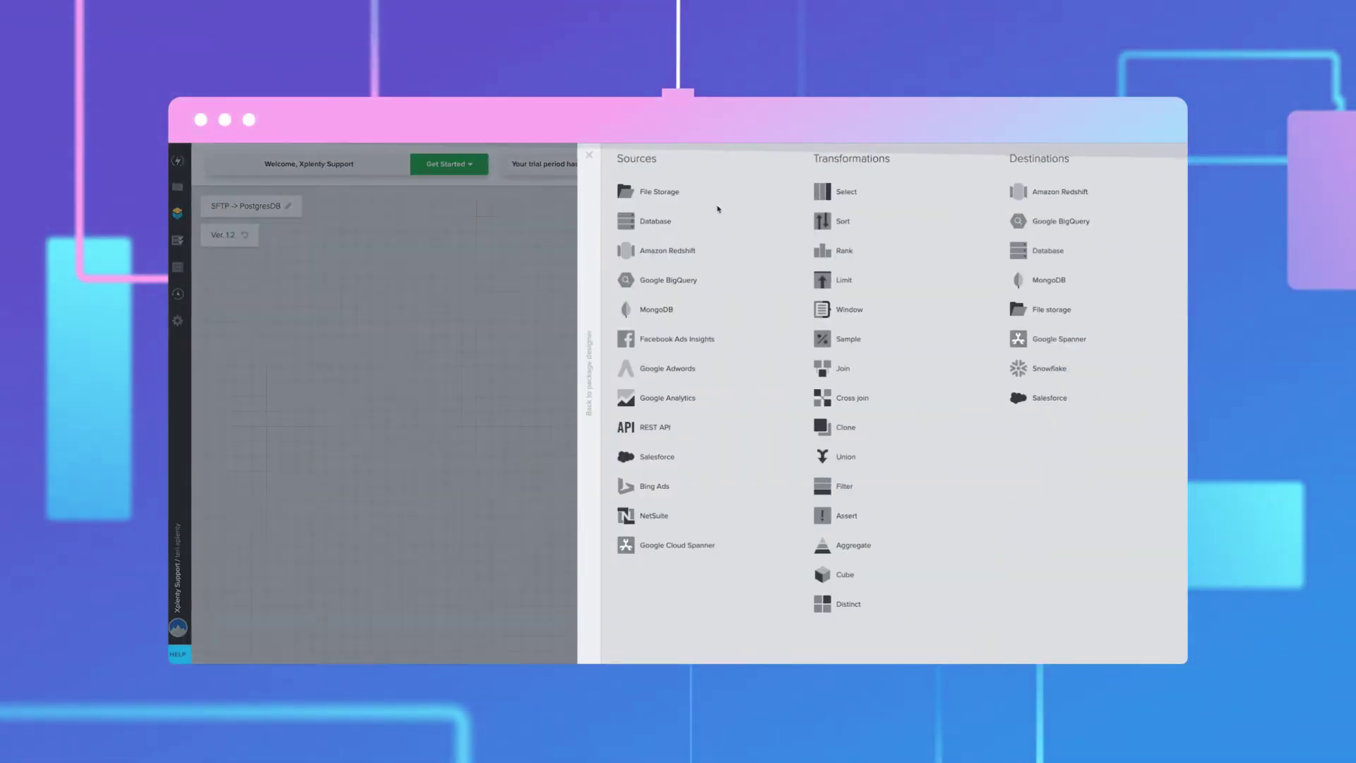
left_click(662, 195)
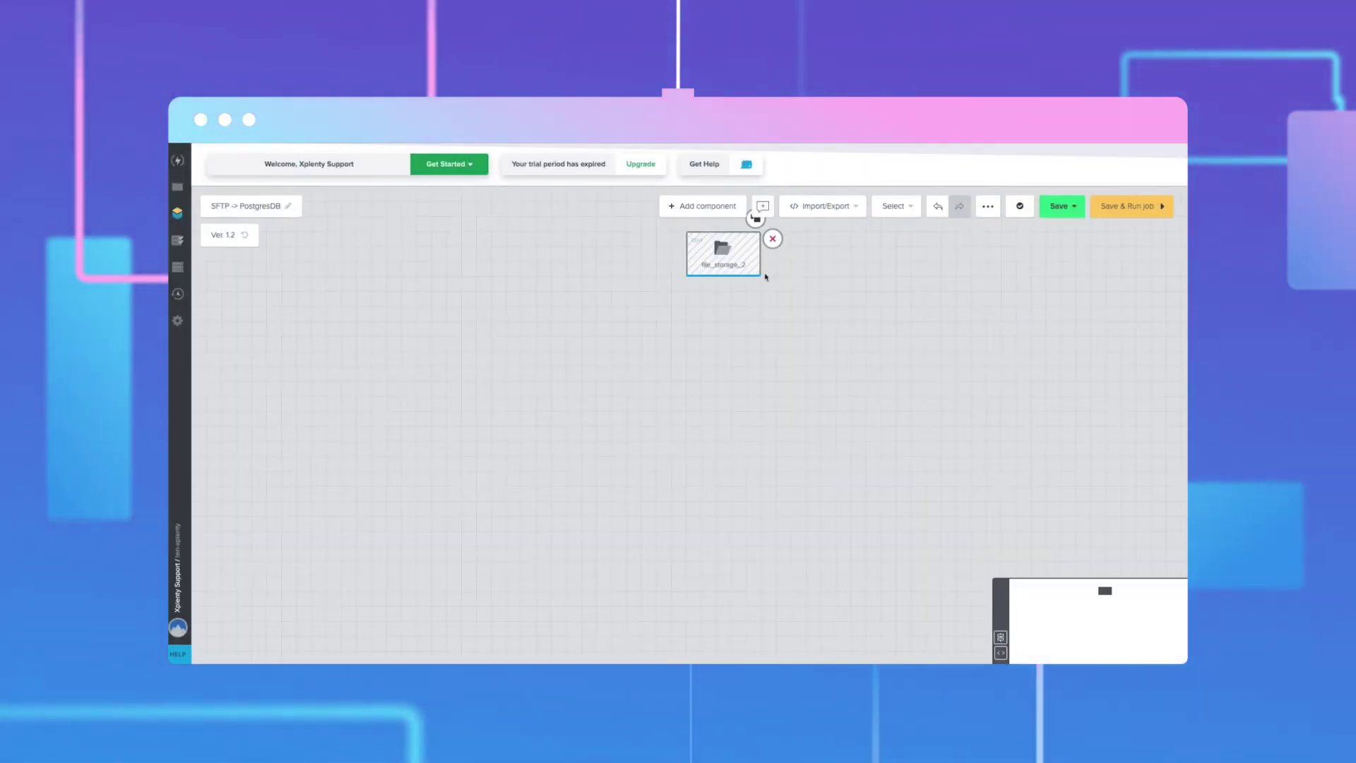
left_click_drag(728, 253, 595, 281)
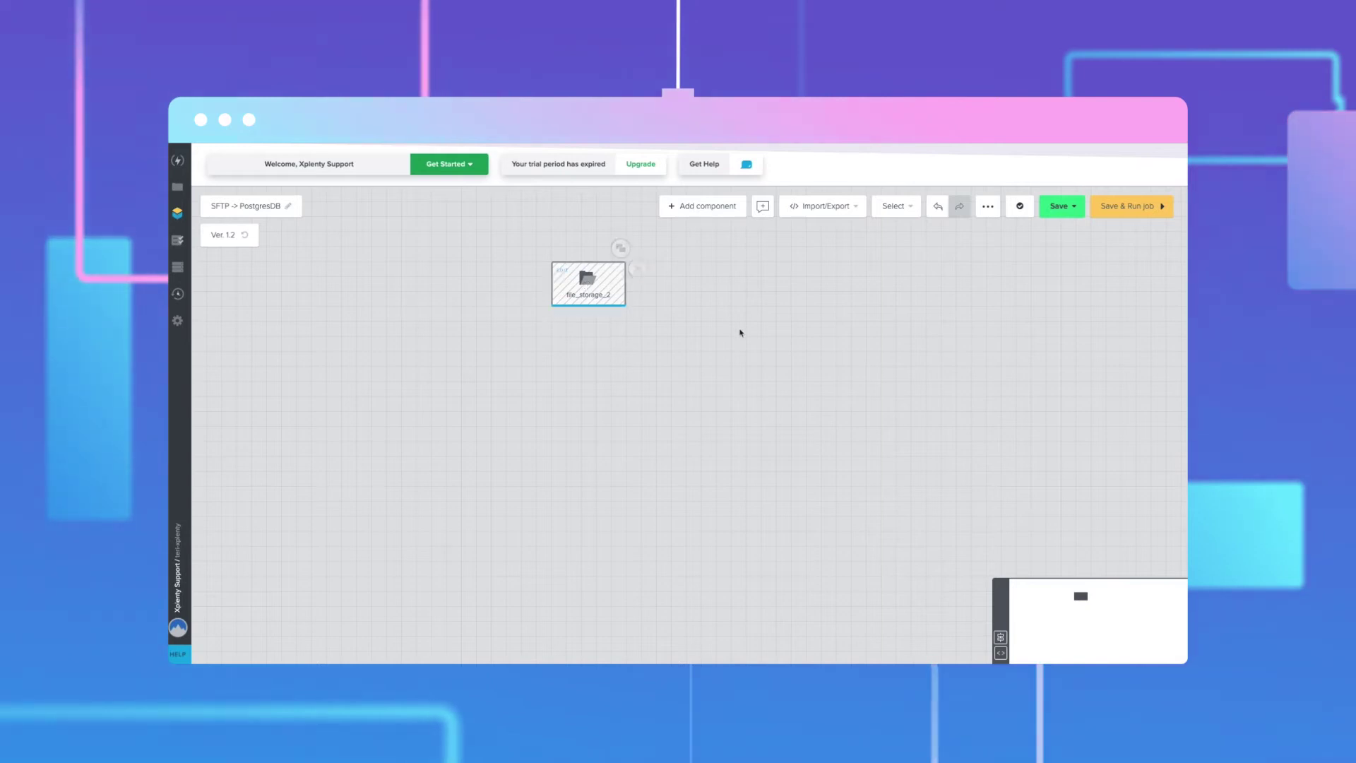
left_click(590, 283)
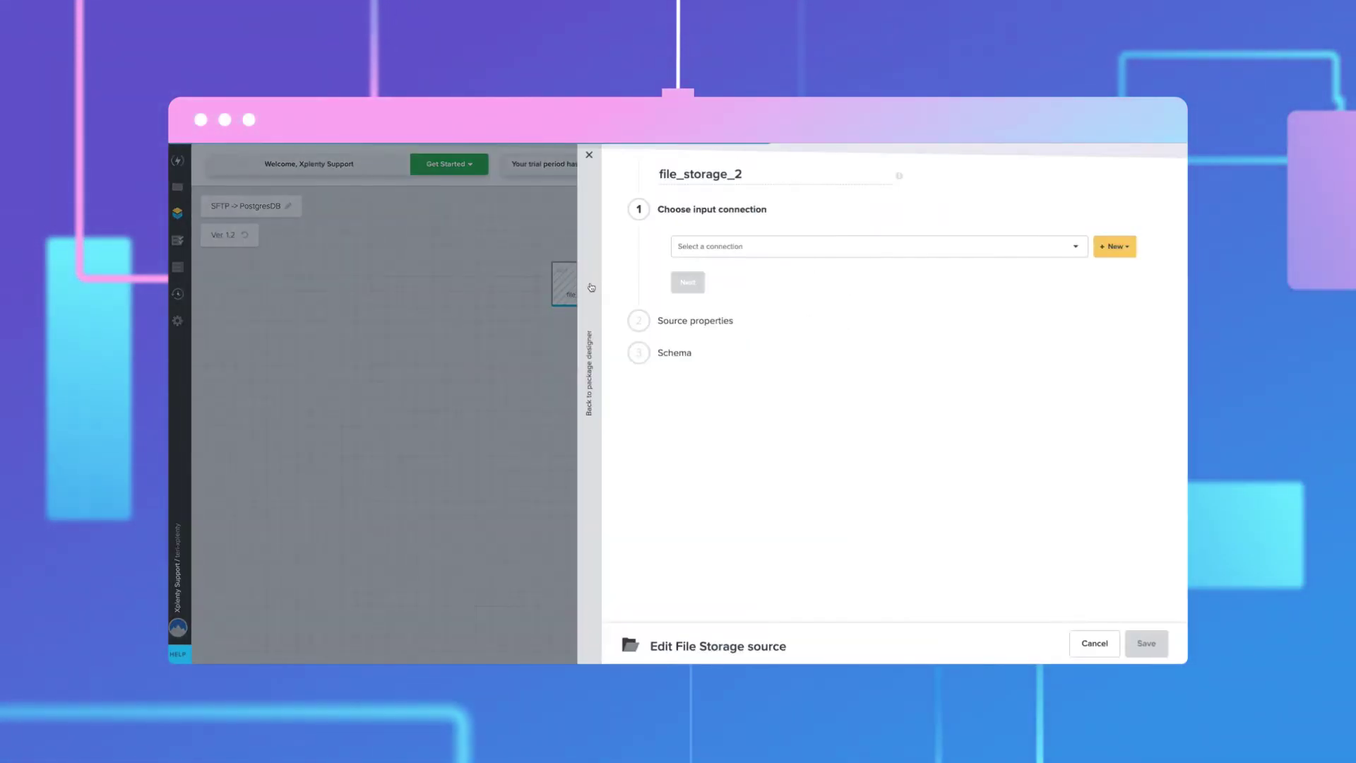
Step: Use the Xplenty Demo SFTP connection and set the source path to /sample_data
left_click(870, 252)
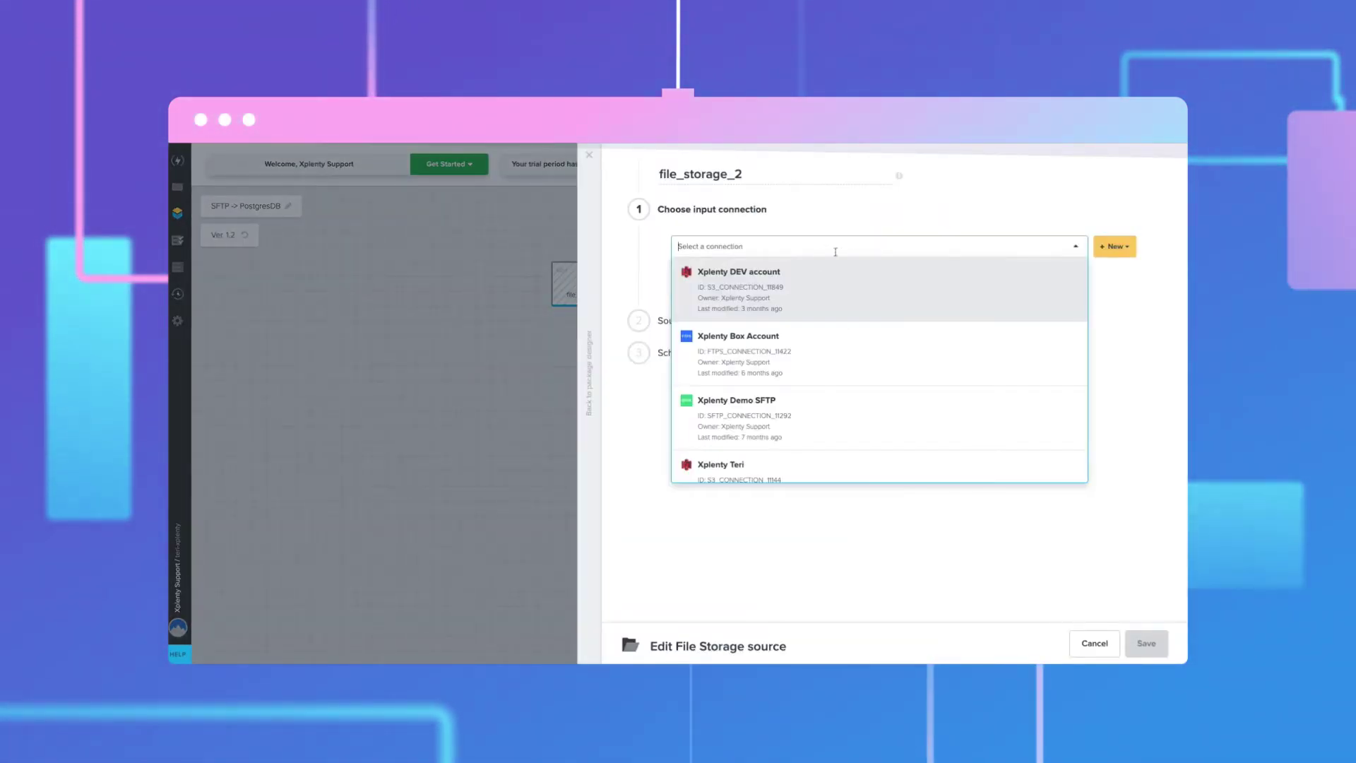
left_click(777, 425)
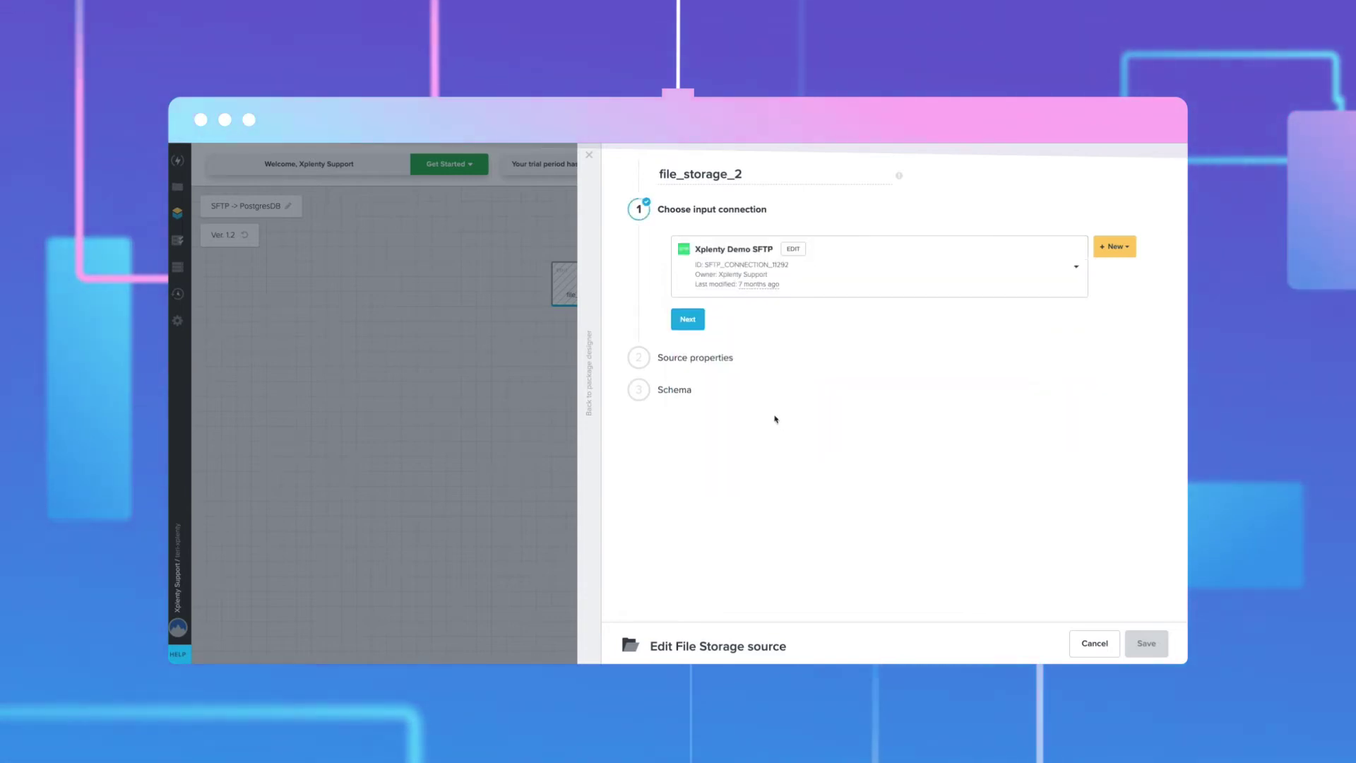
left_click(688, 315)
left_click(725, 291)
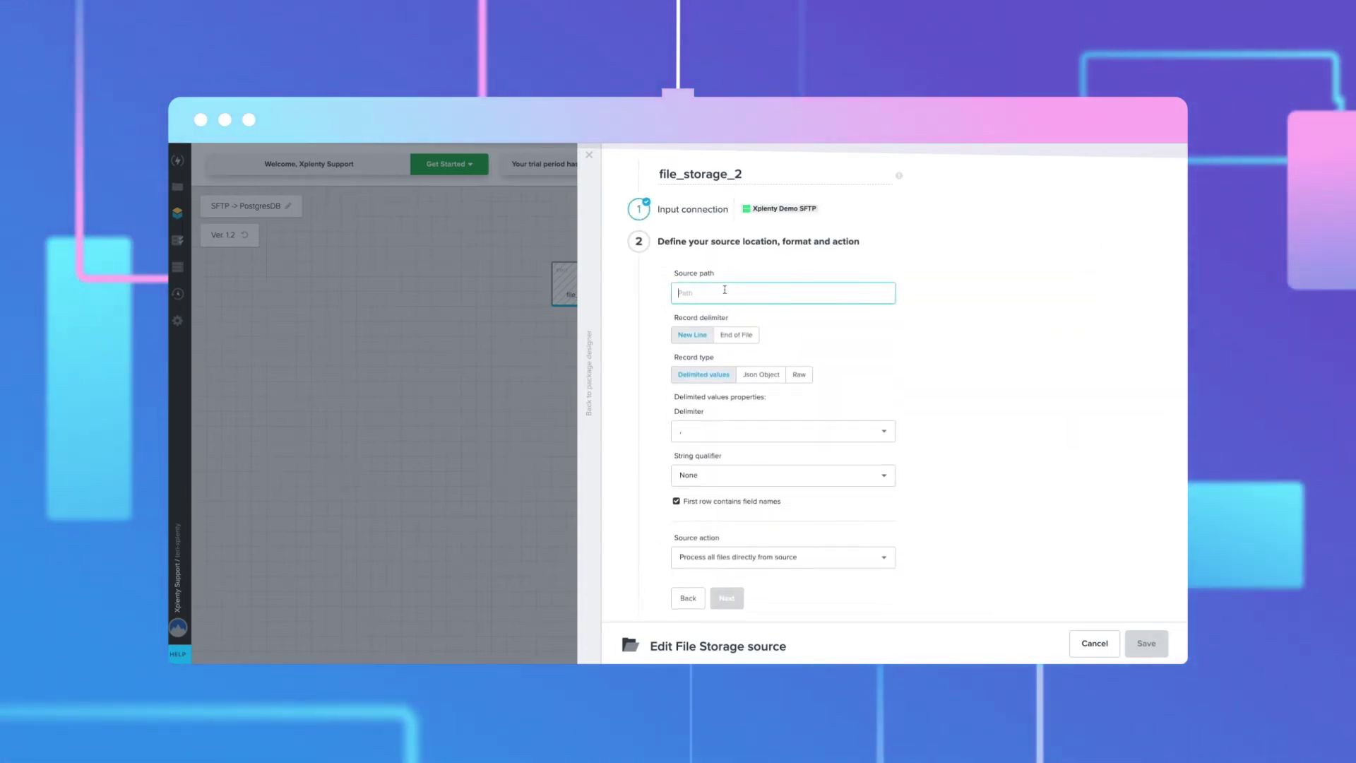
type("/")
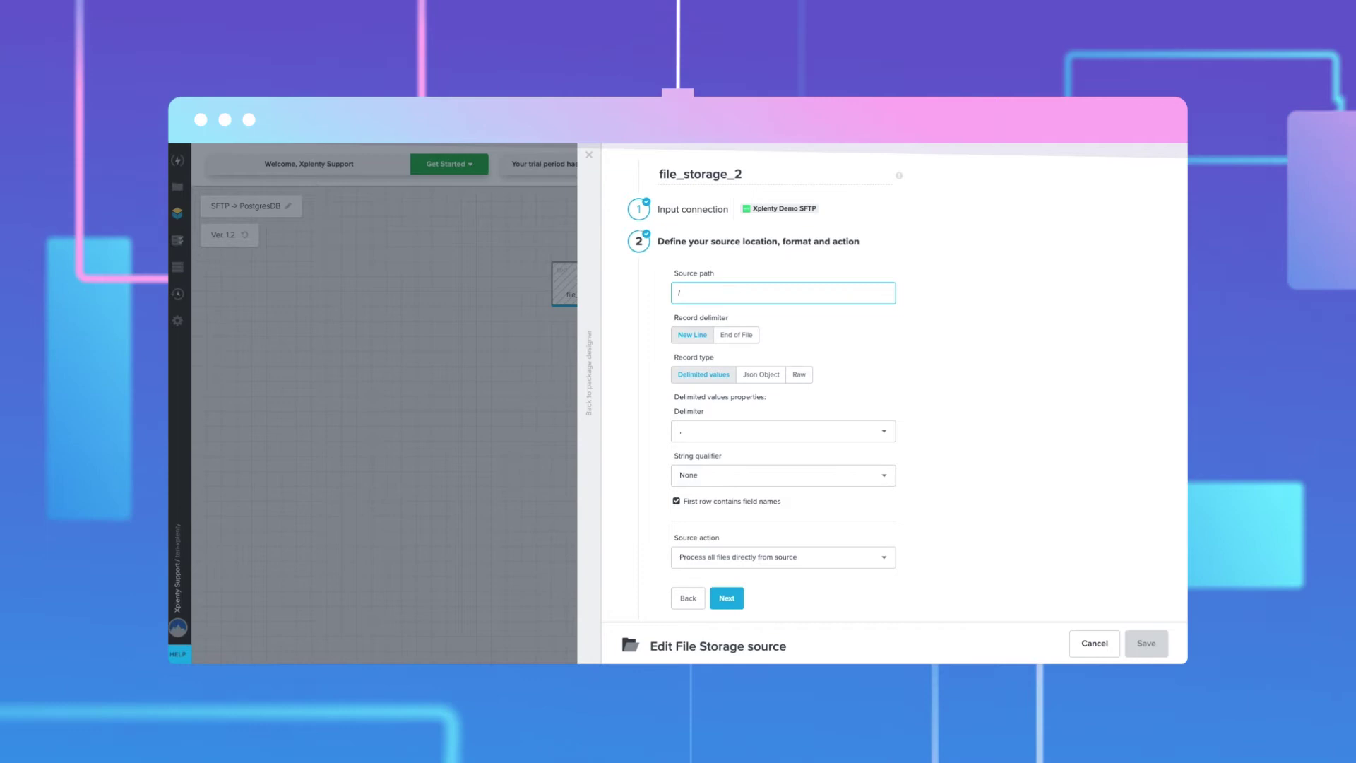
type("sample_data")
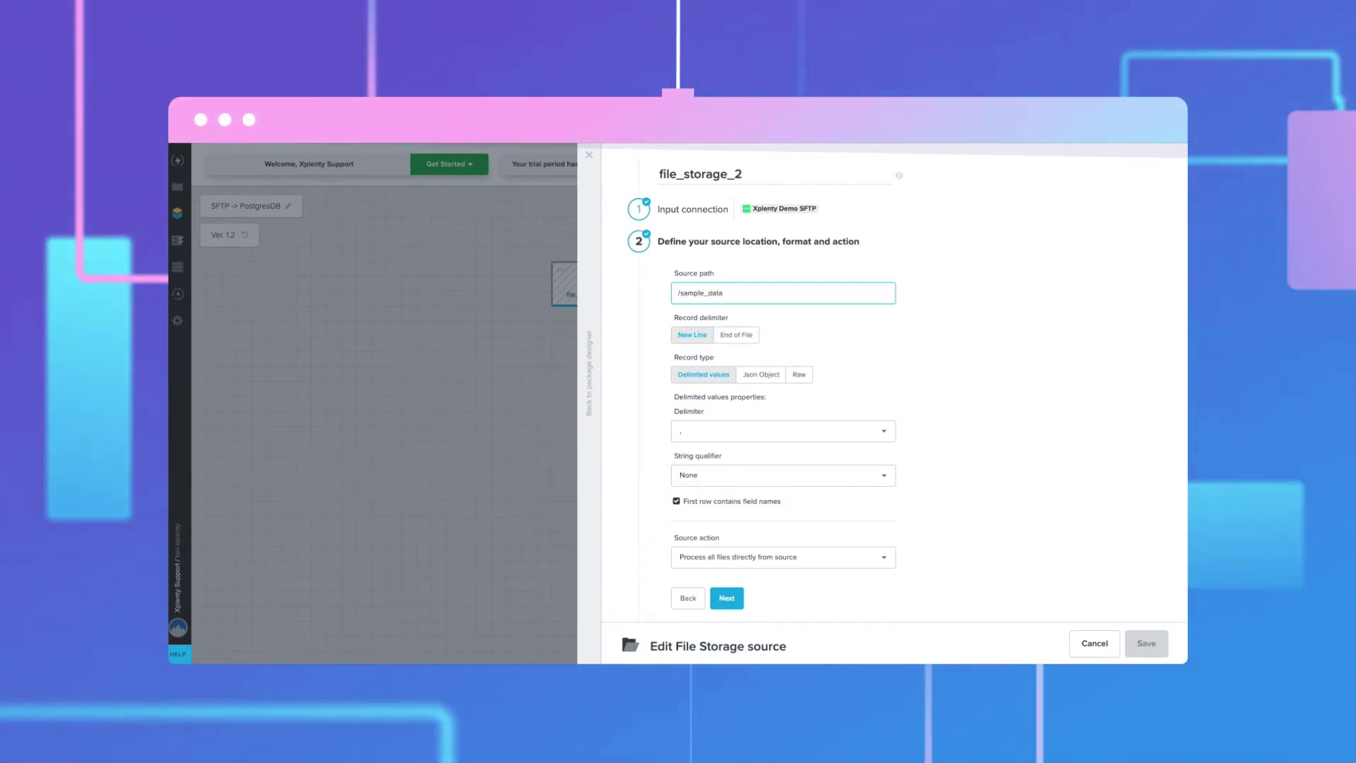
scroll(679, 339, "down", 1)
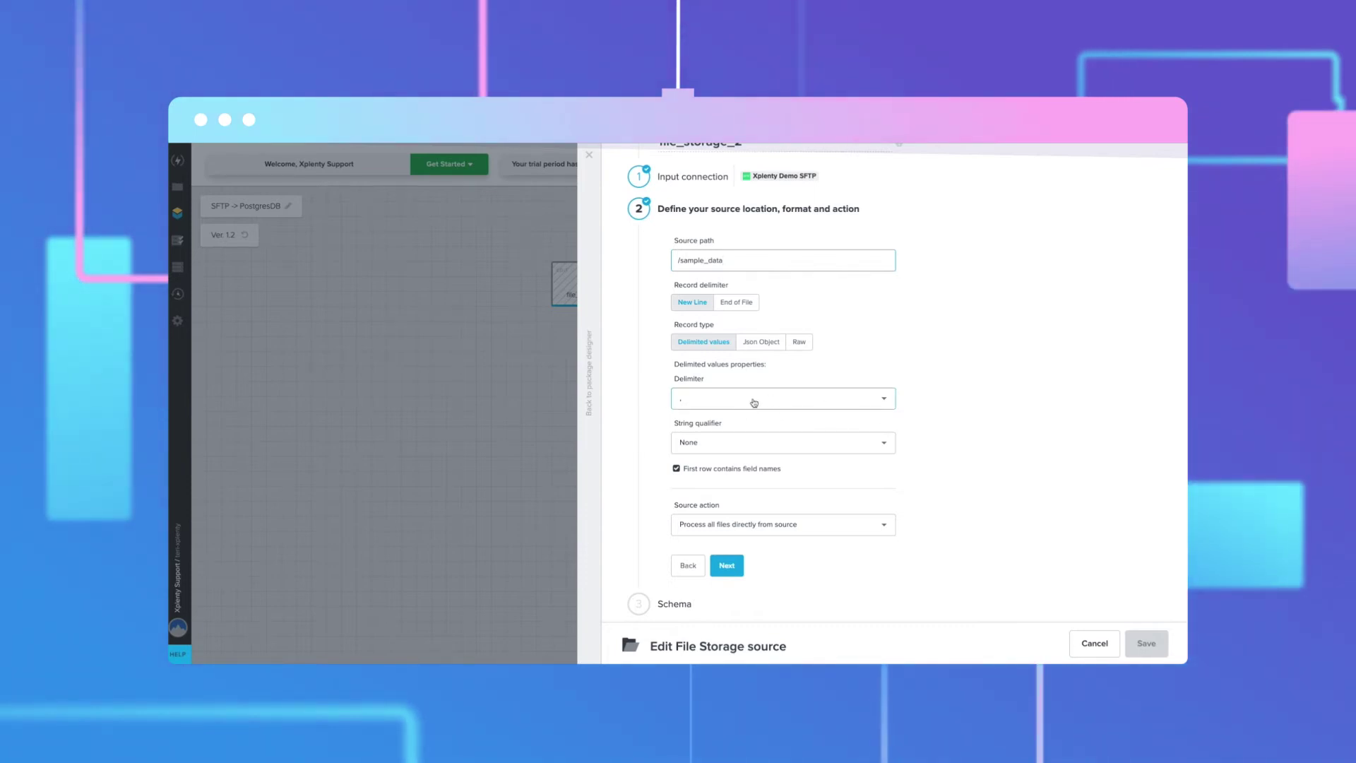
Step: Set string qualifier to double quote and escape character to backslash, then save with all fields
left_click(810, 451)
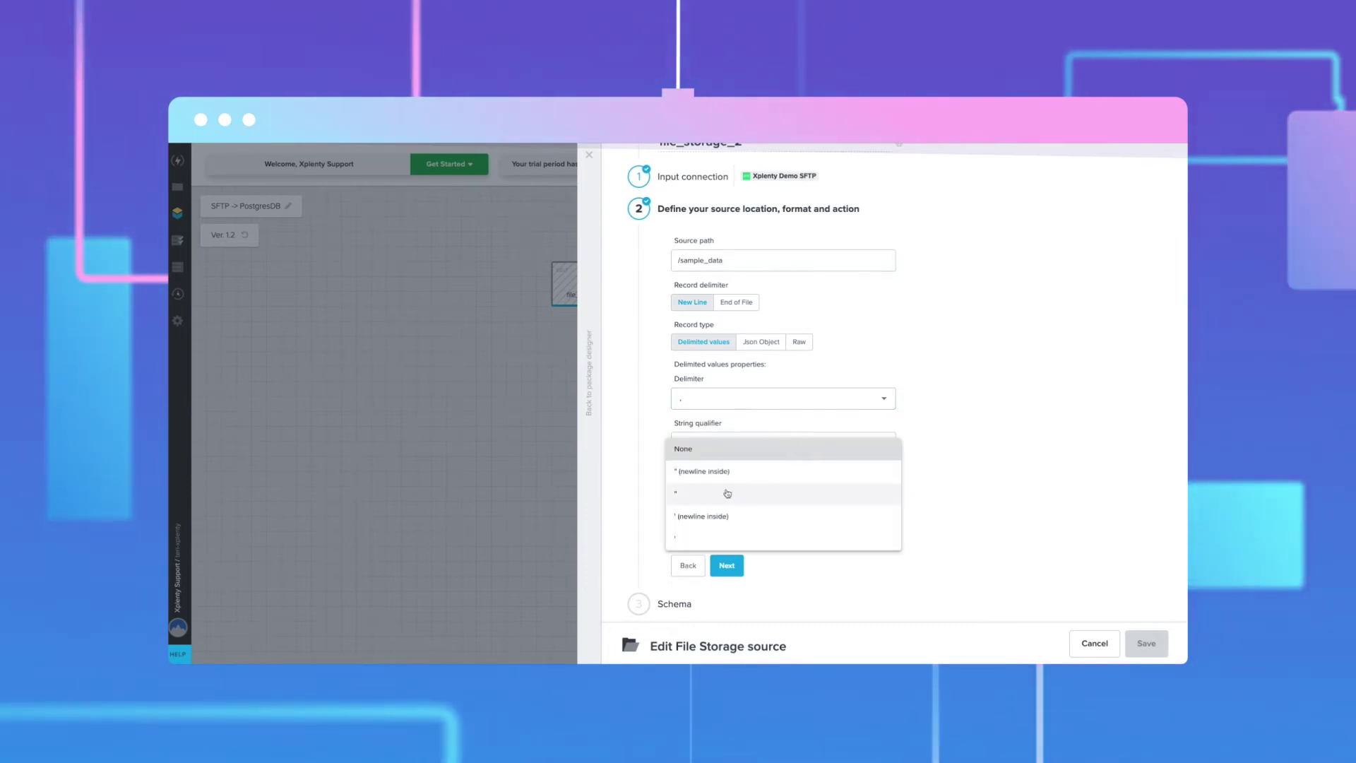
left_click(757, 490)
left_click(725, 444)
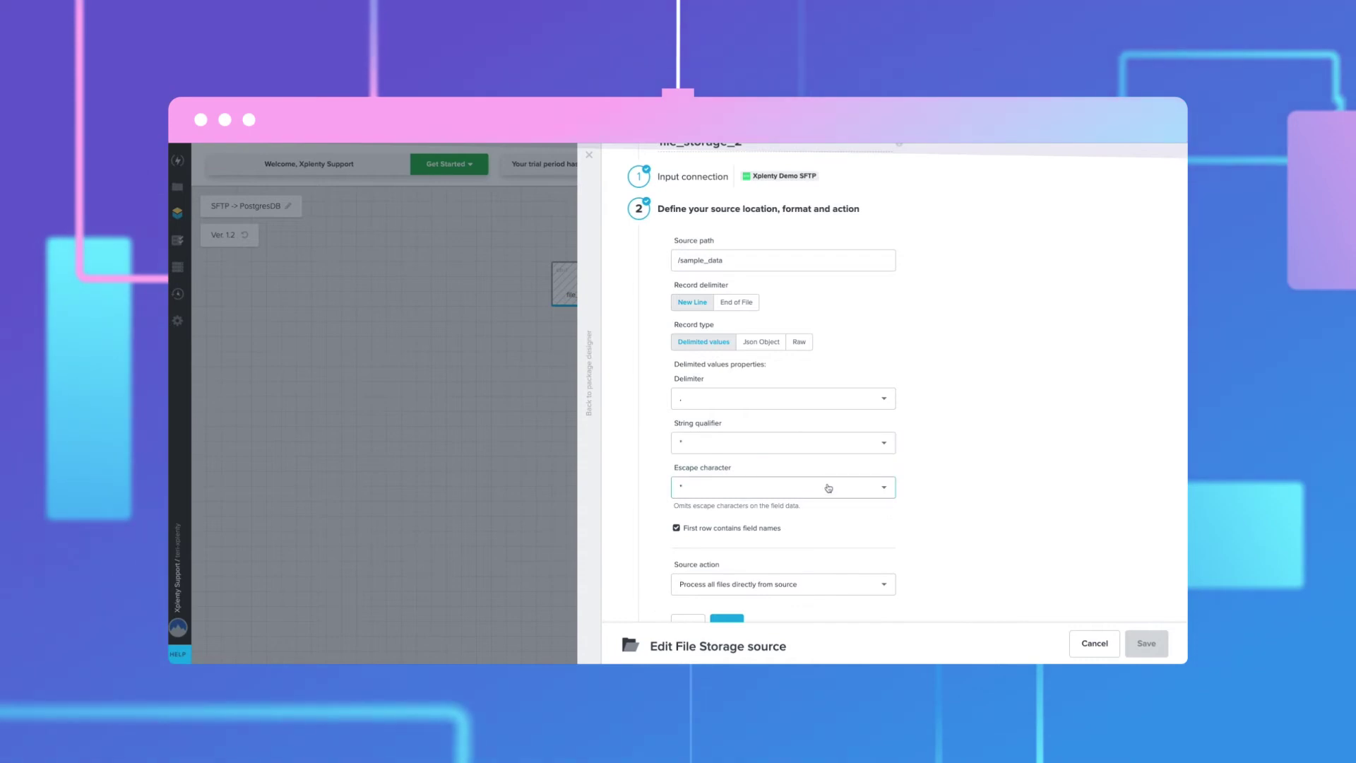
left_click(828, 490)
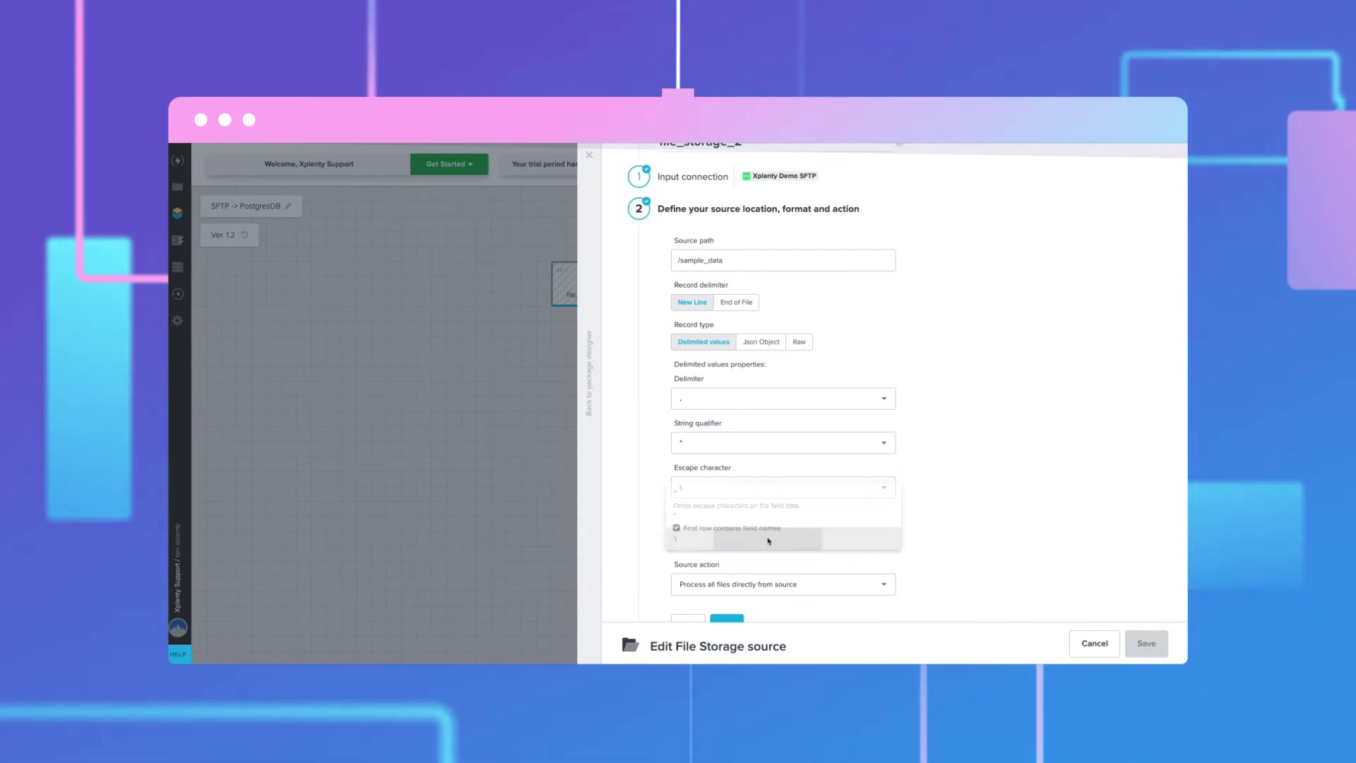
left_click(811, 539)
scroll(929, 448, "down", 1)
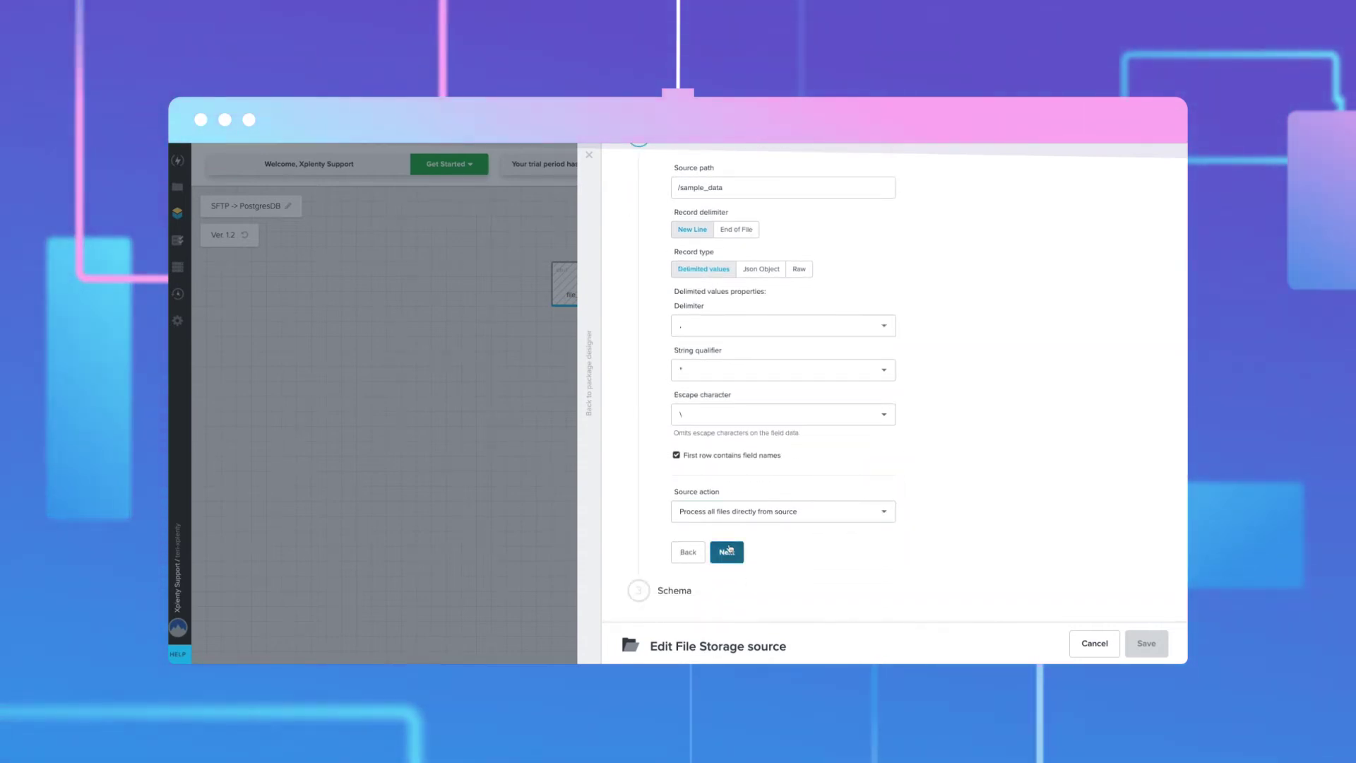
left_click(731, 550)
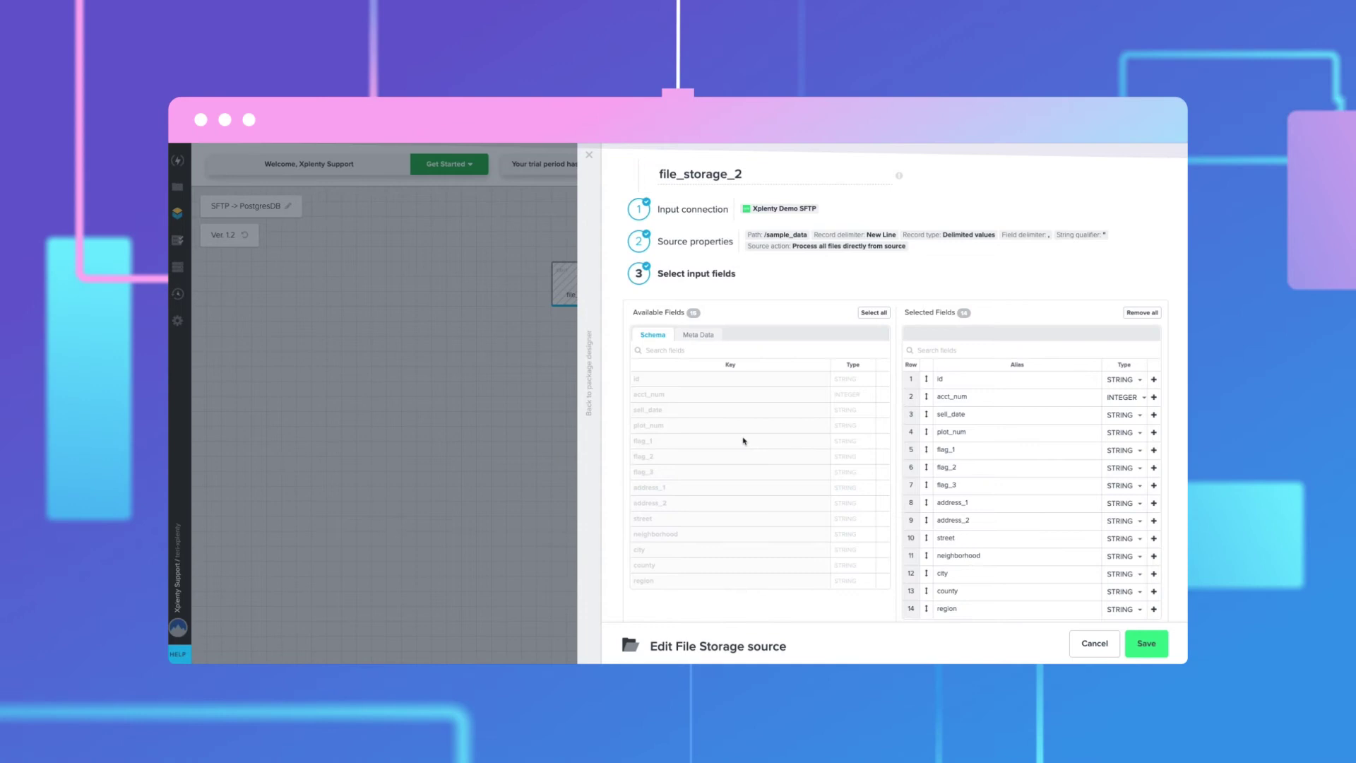
scroll(956, 464, "down", 10)
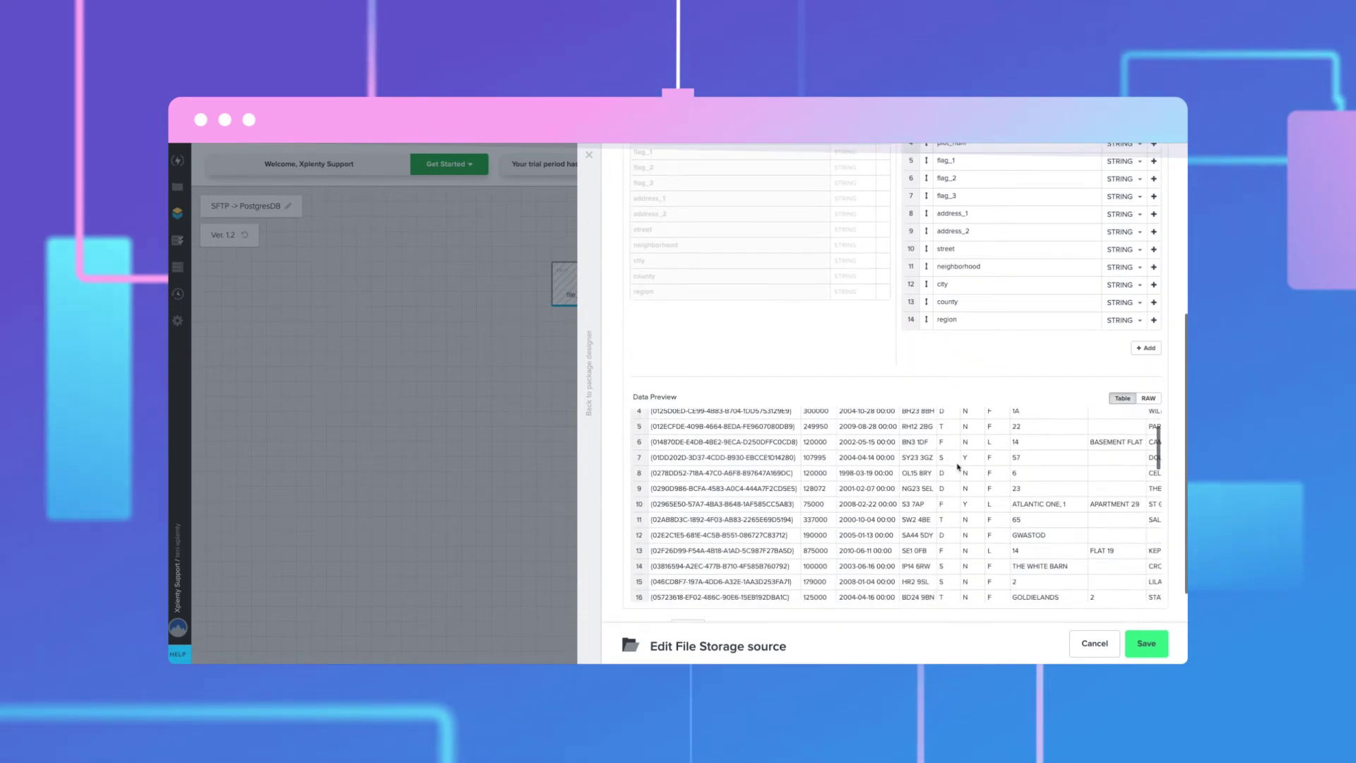
left_click(1147, 644)
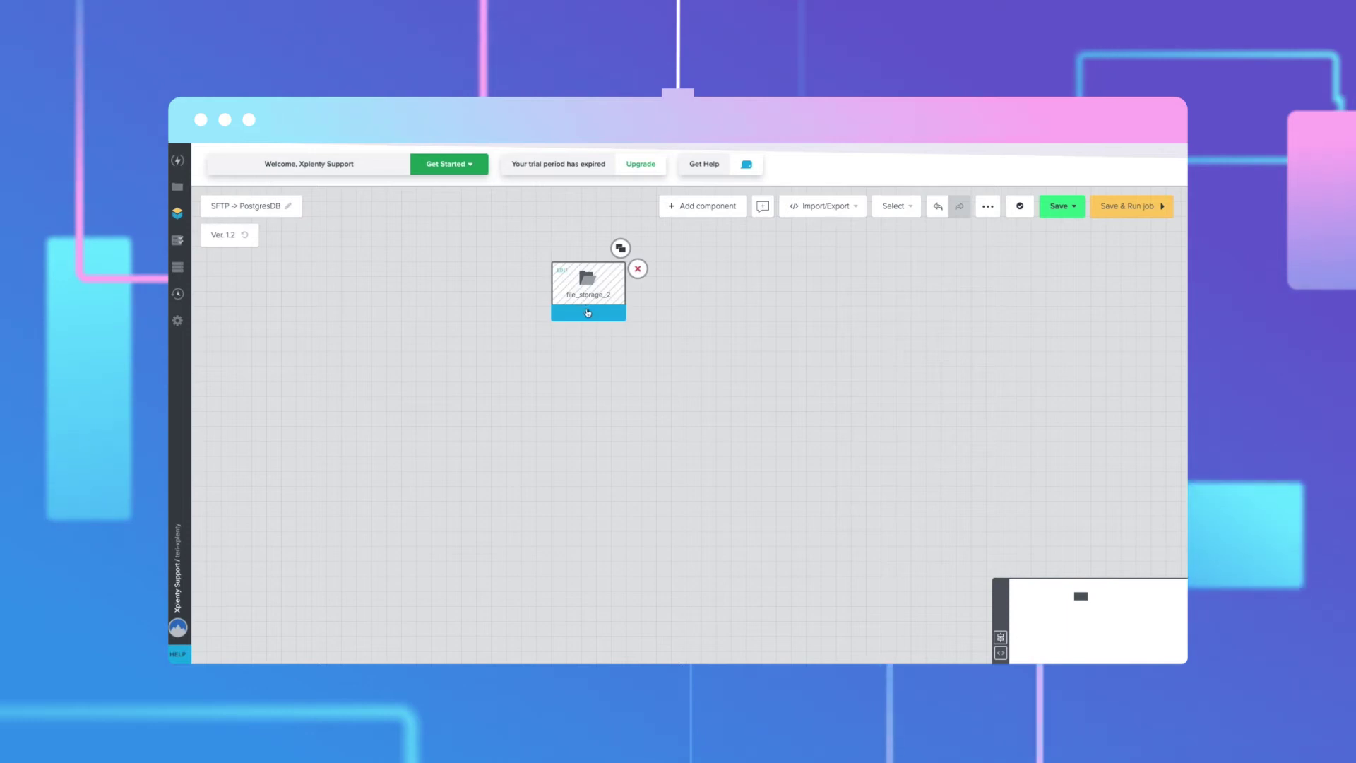
Step: Add a Filter, filter_3, after file_storage_2 and open its settings
left_click(589, 314)
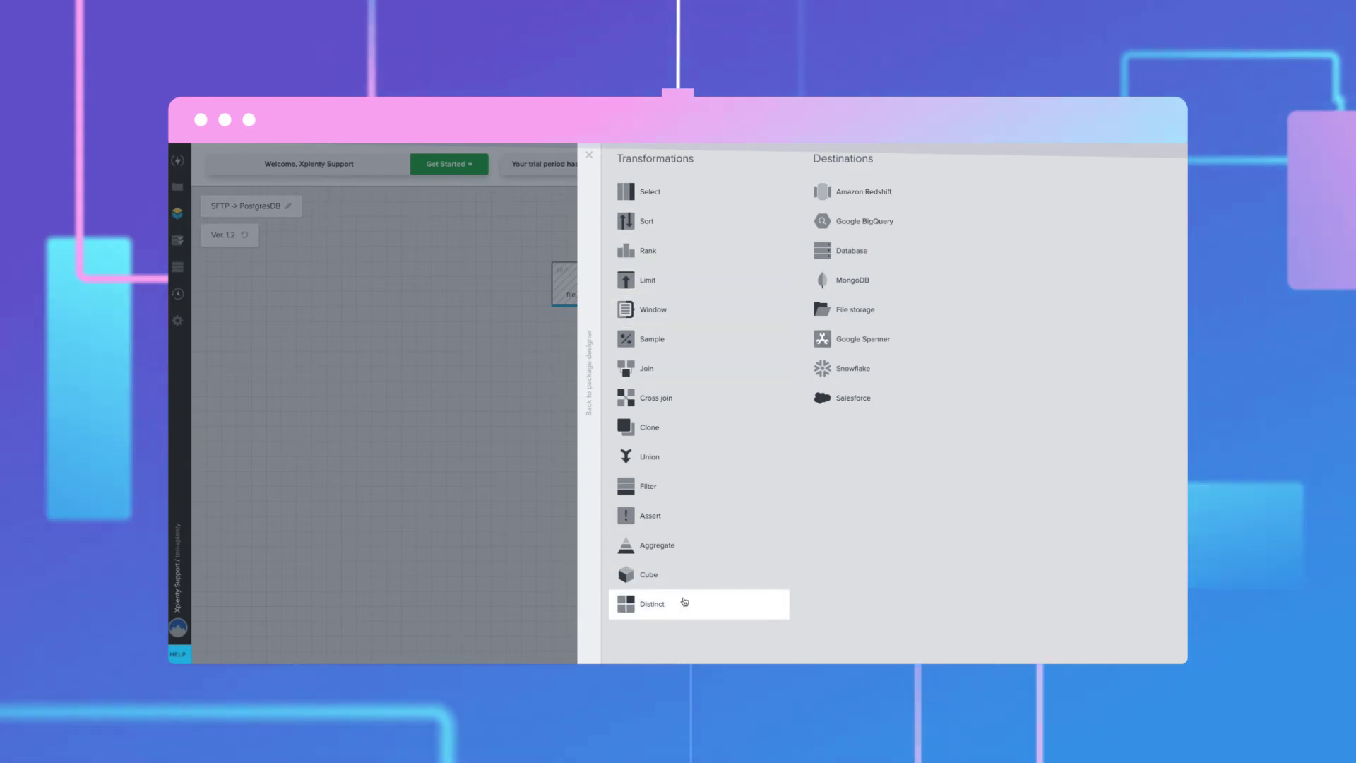
left_click(671, 486)
mouse_move(620, 344)
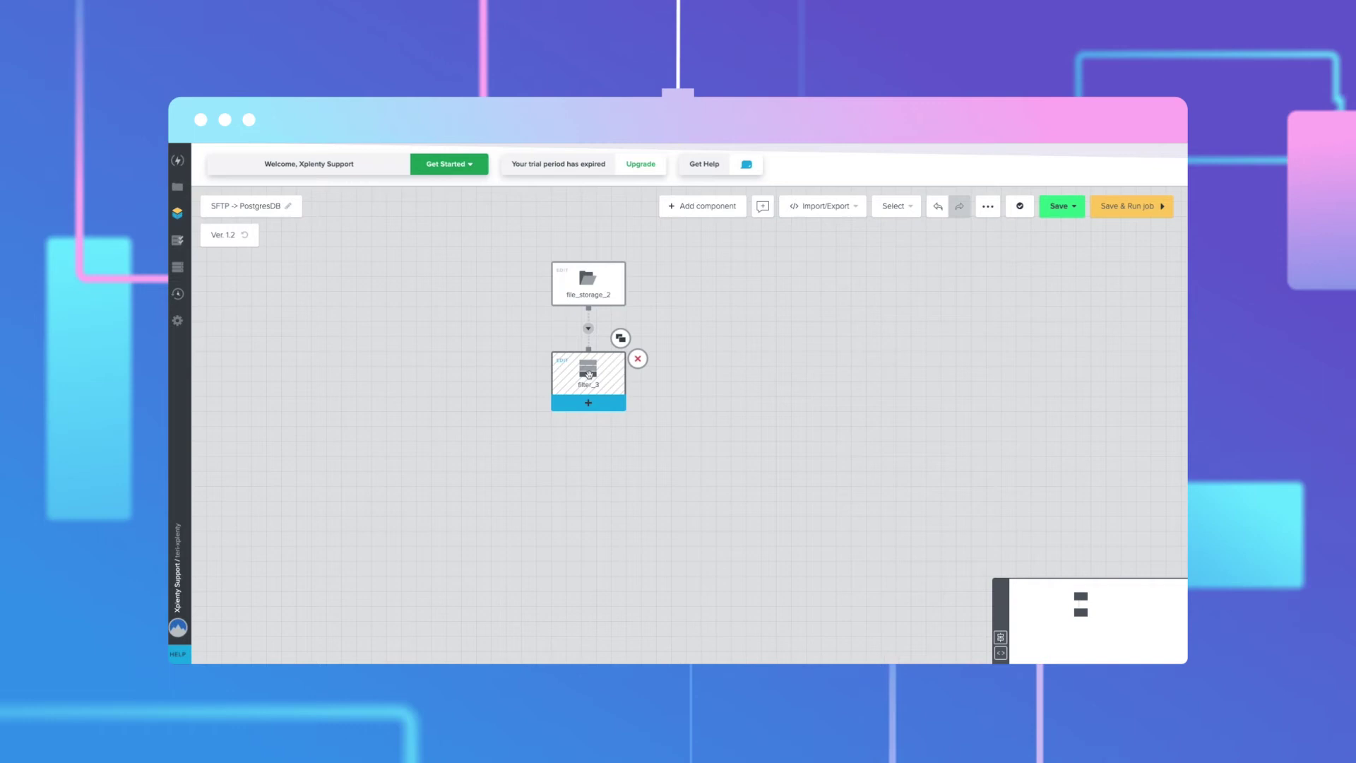
left_click(590, 378)
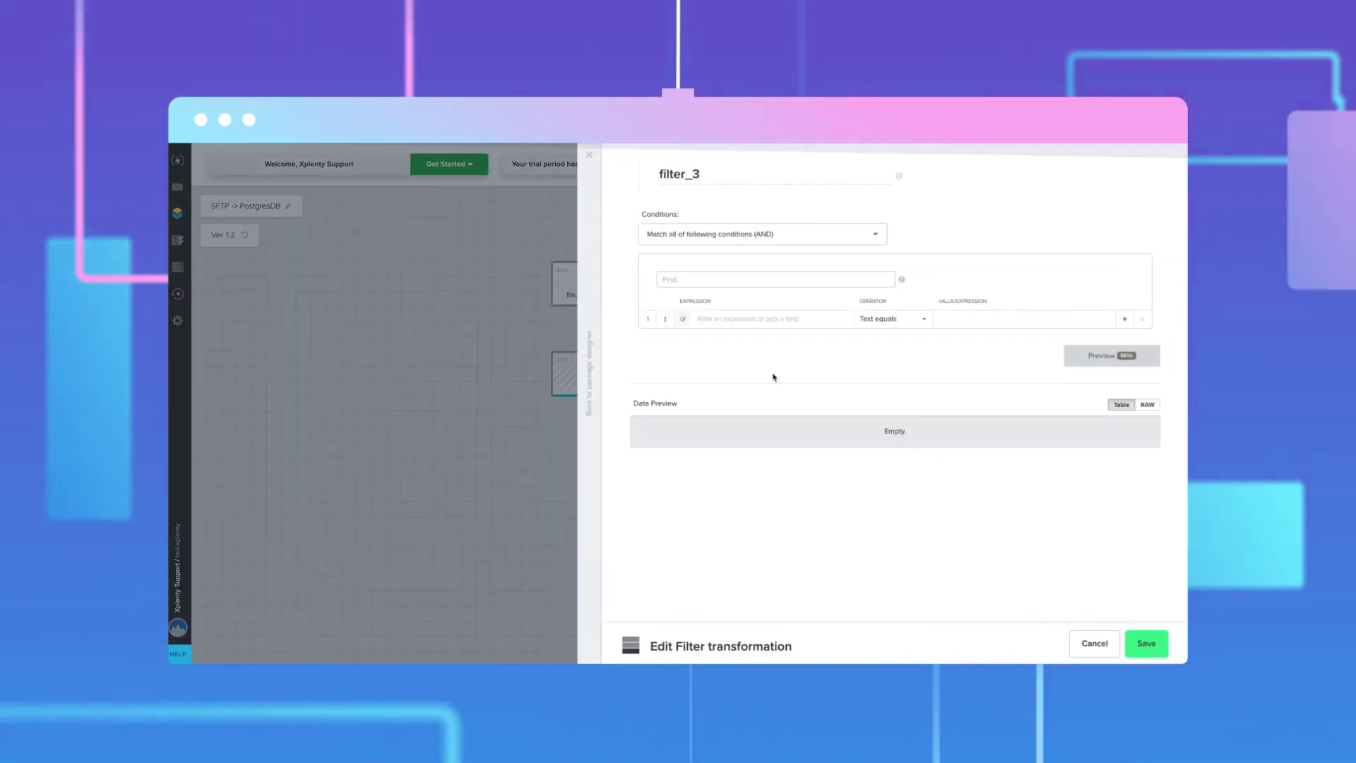
Step: Make filter_3 keep only rows where id is not null and save it
left_click(769, 321)
left_click(751, 342)
left_click(891, 319)
left_click(892, 570)
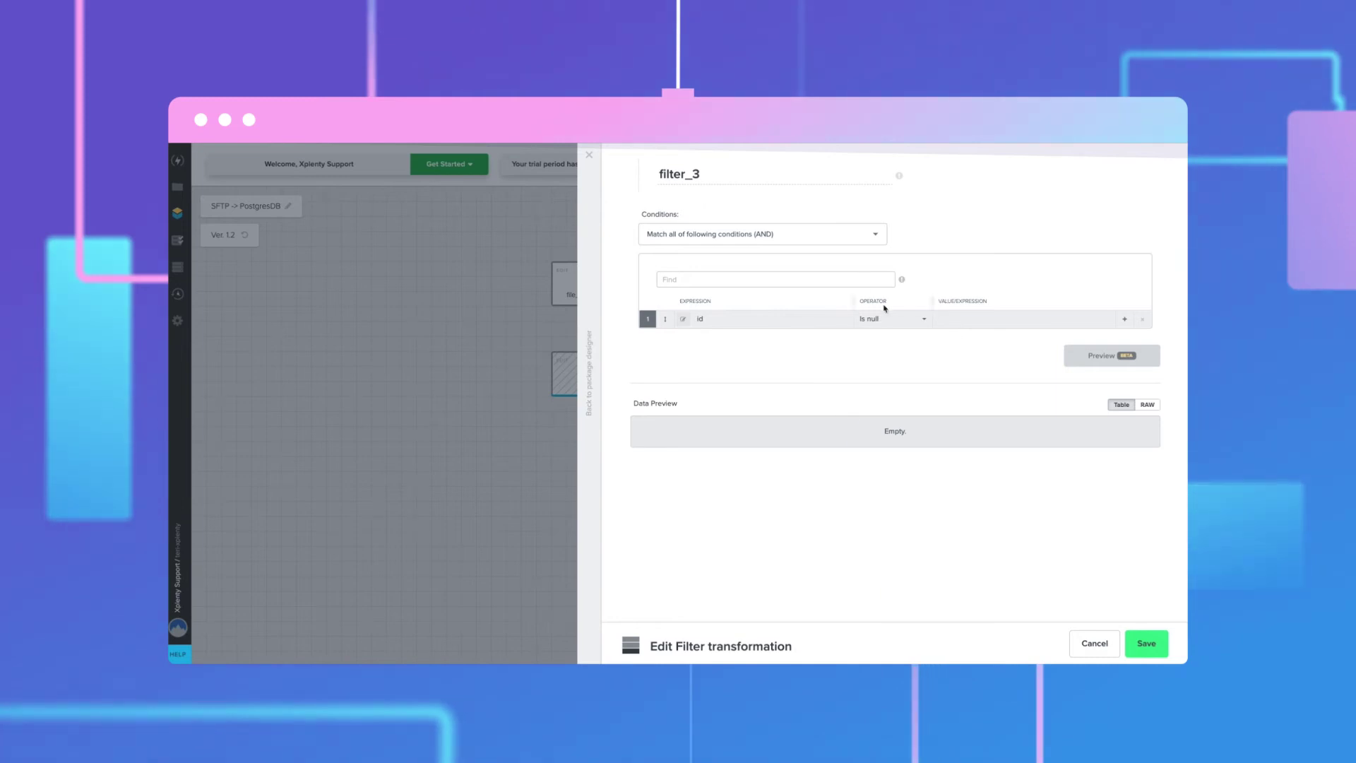
left_click(887, 318)
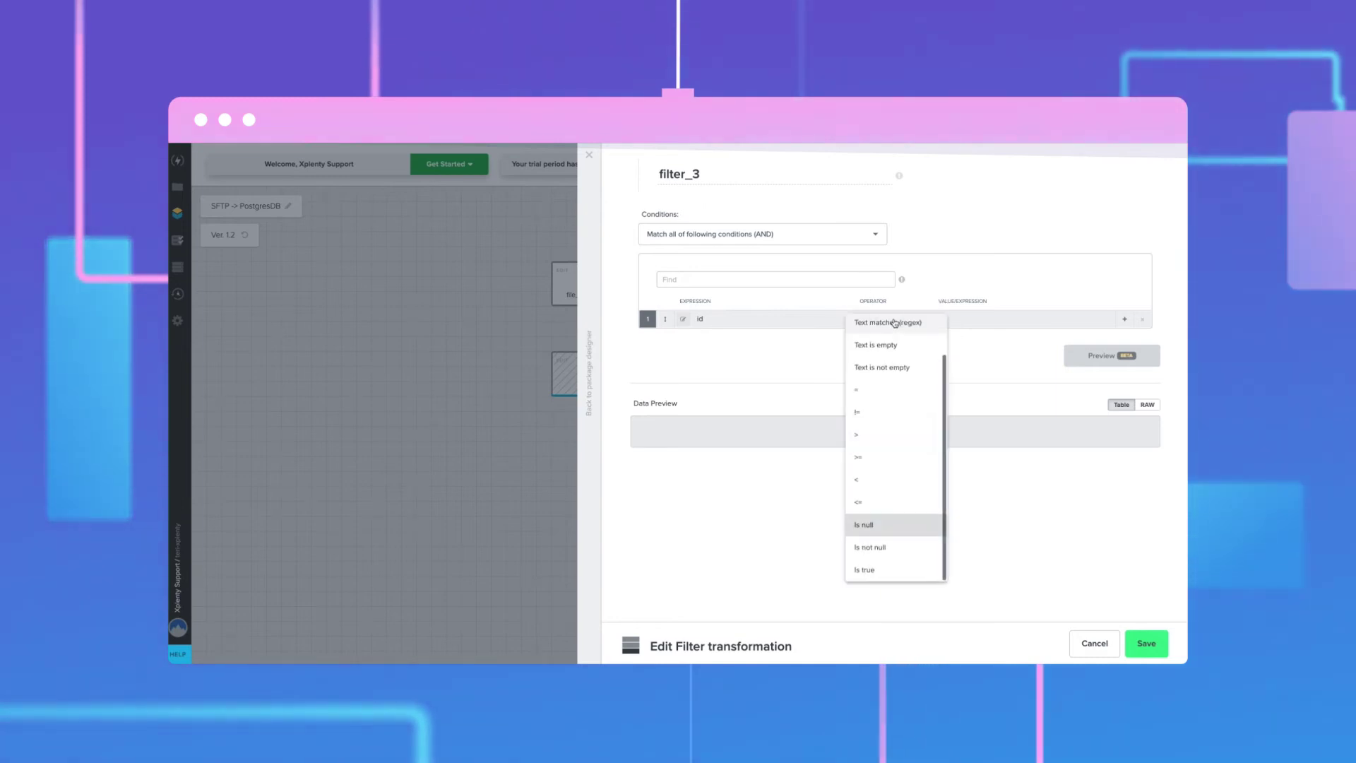
left_click(880, 551)
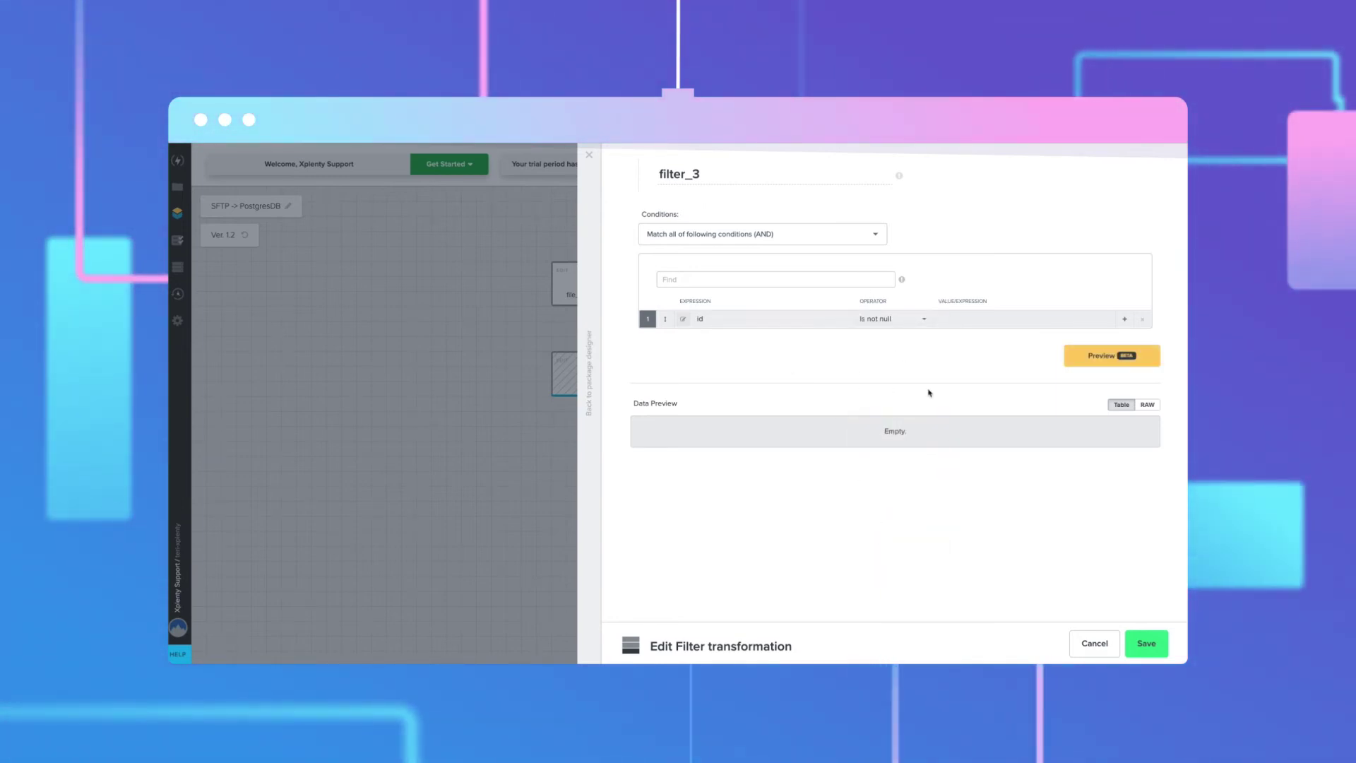
left_click(1145, 644)
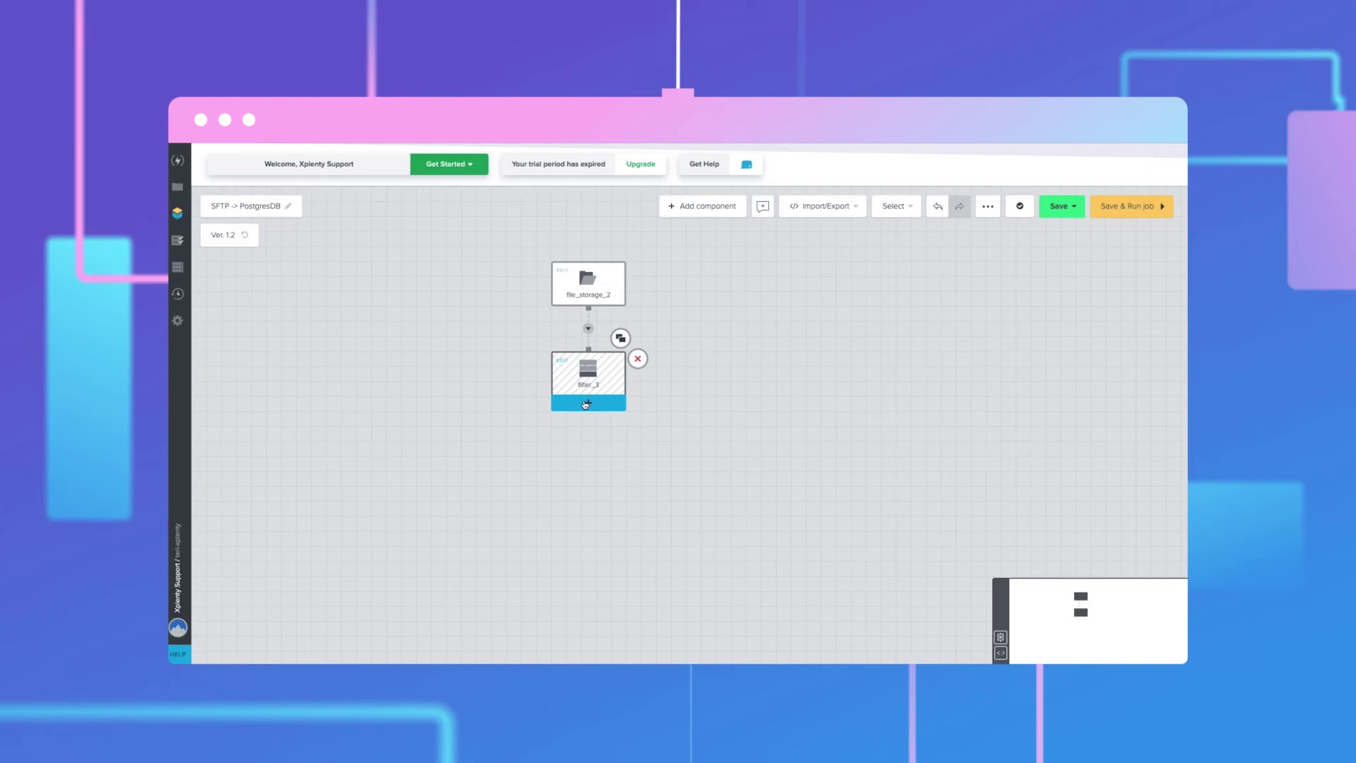
left_click(588, 406)
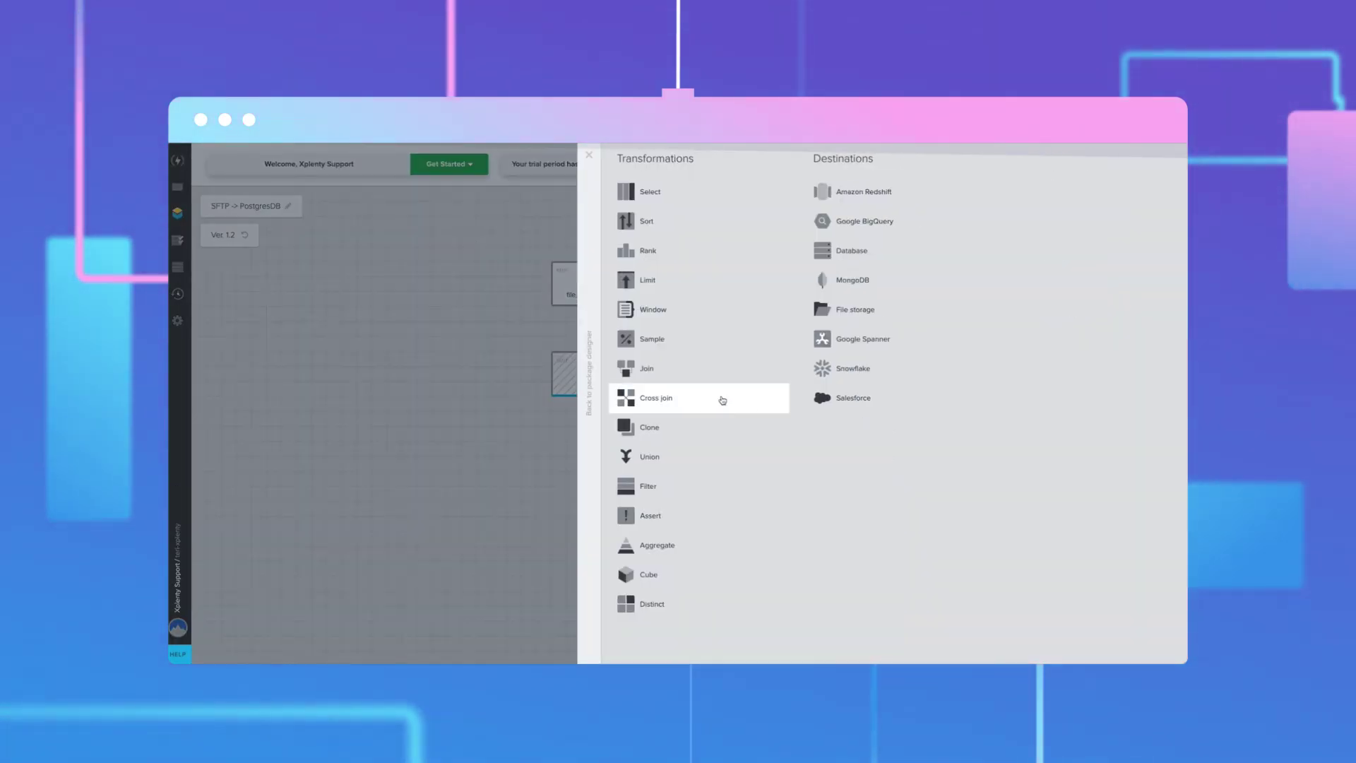
Step: Add a Select transformation, select_4, after filter_3
left_click(660, 194)
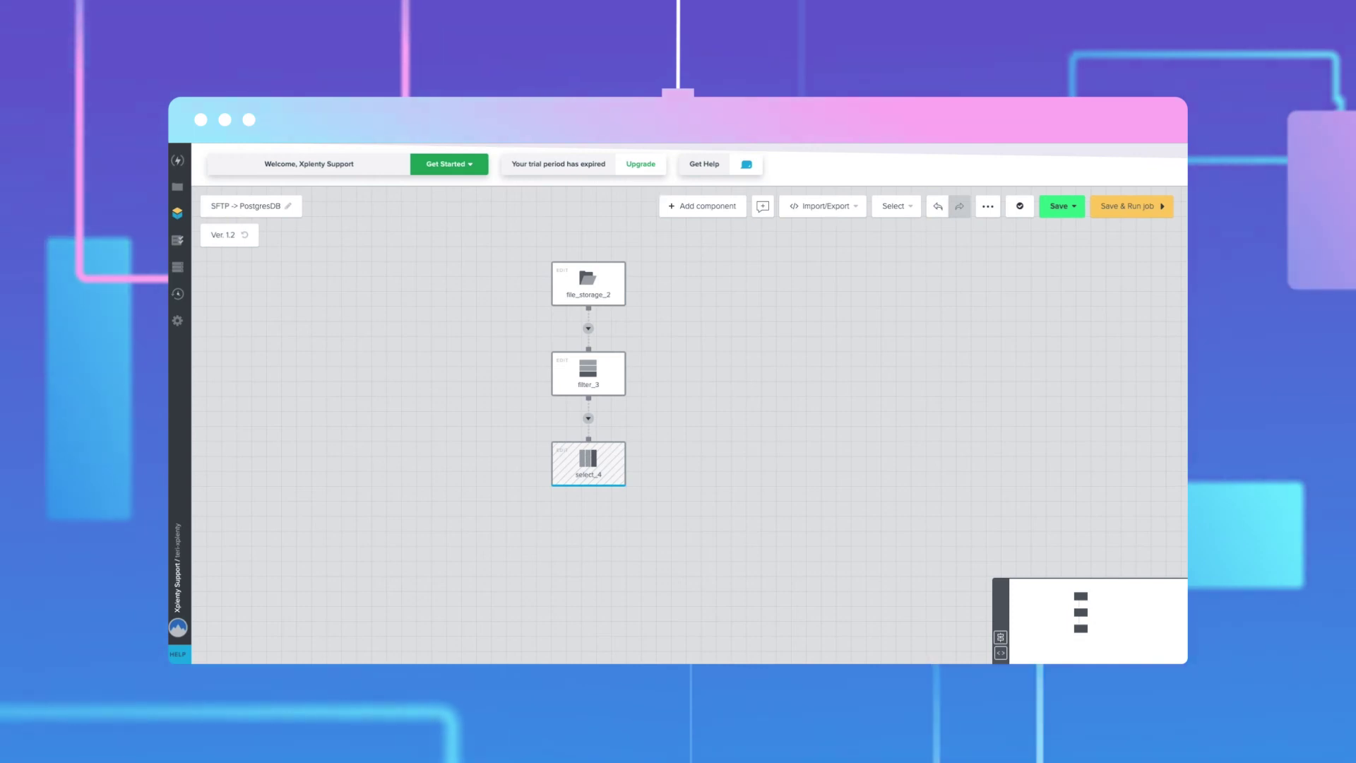
Step: Auto-fill select_4's expressions with all 14 incoming fields, id through region
mouse_move(585, 466)
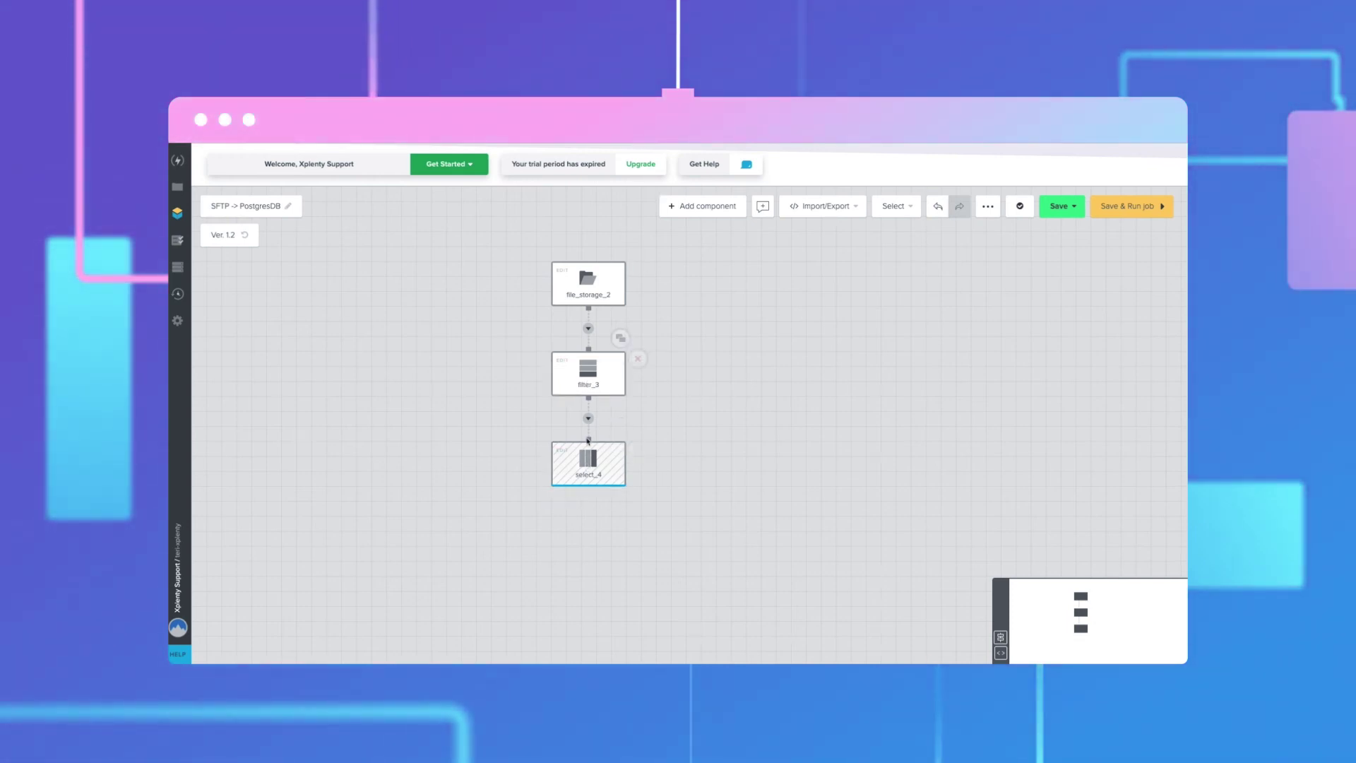
left_click(590, 469)
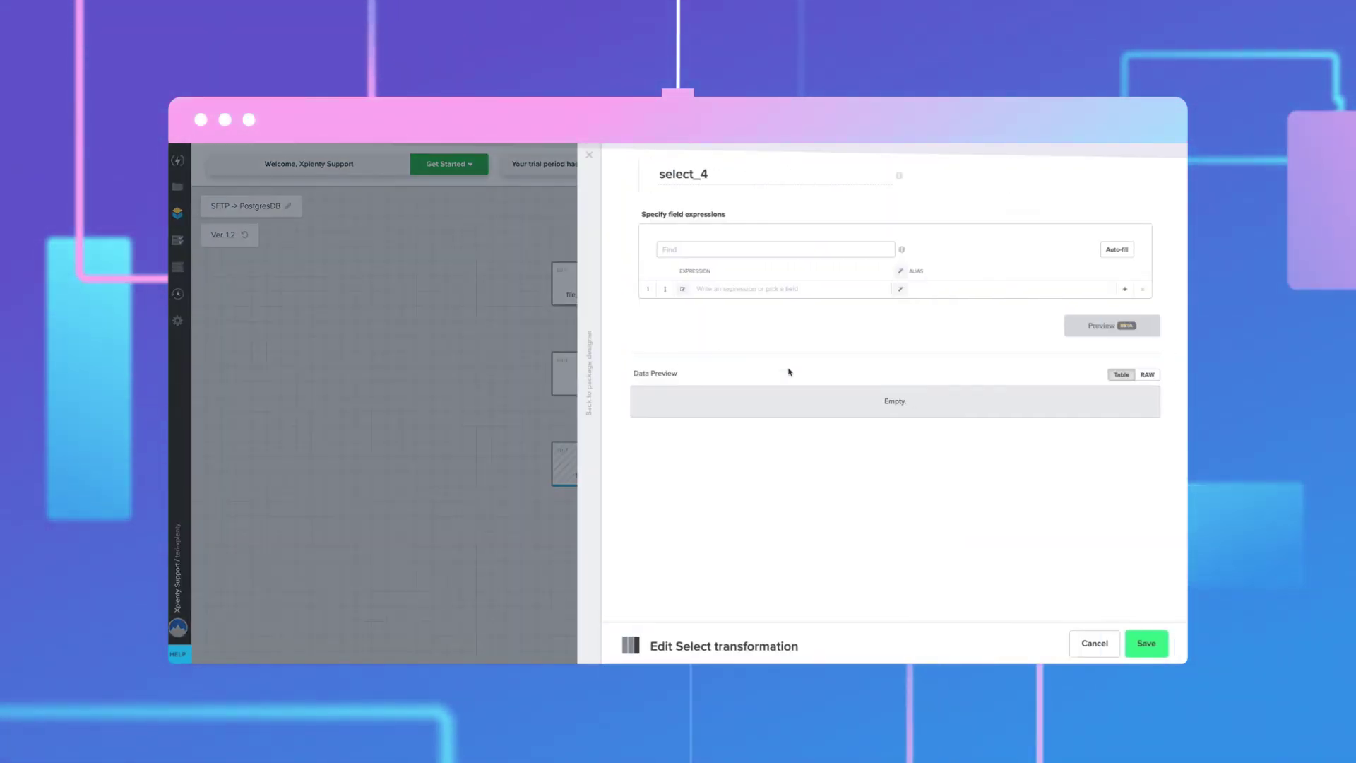
left_click(1119, 251)
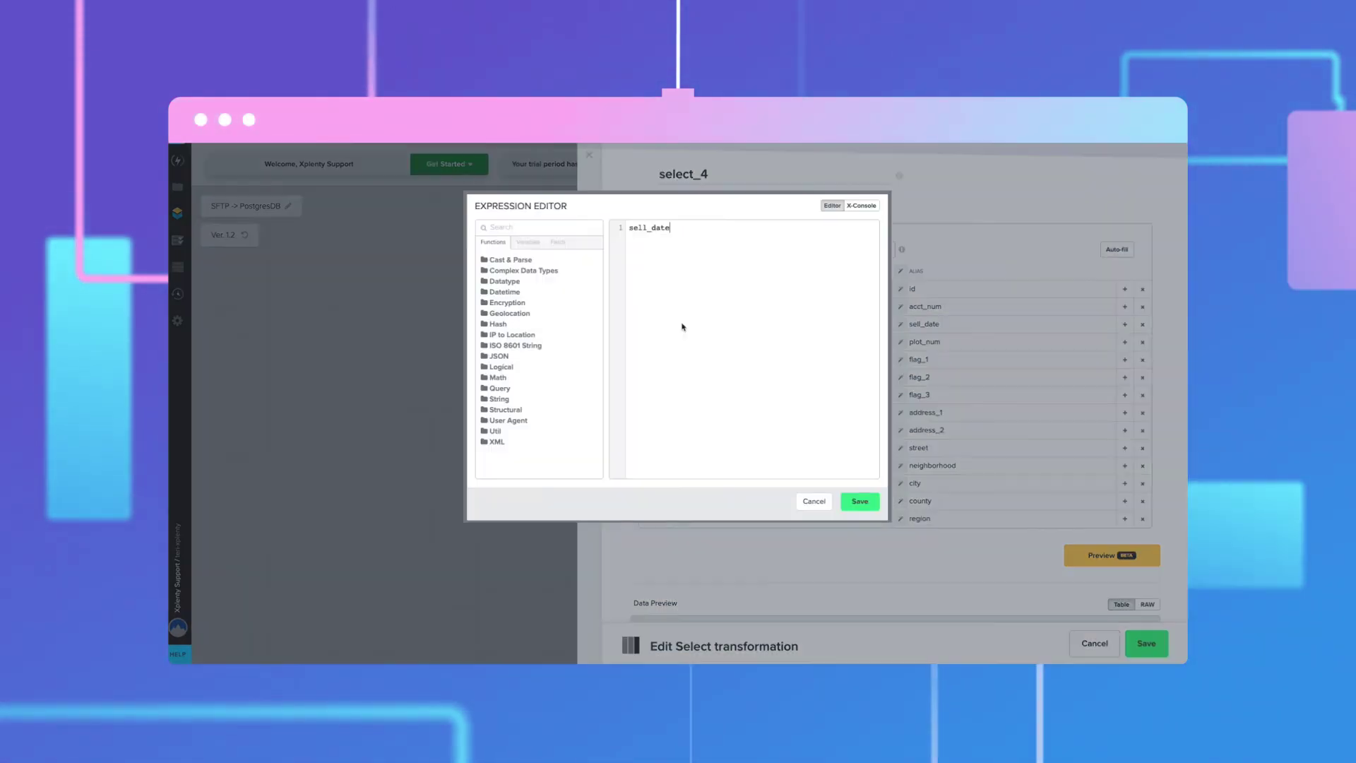
Step: Wrap the third expression in ToDate so it reads ToDate(sell_date)
left_click(683, 326)
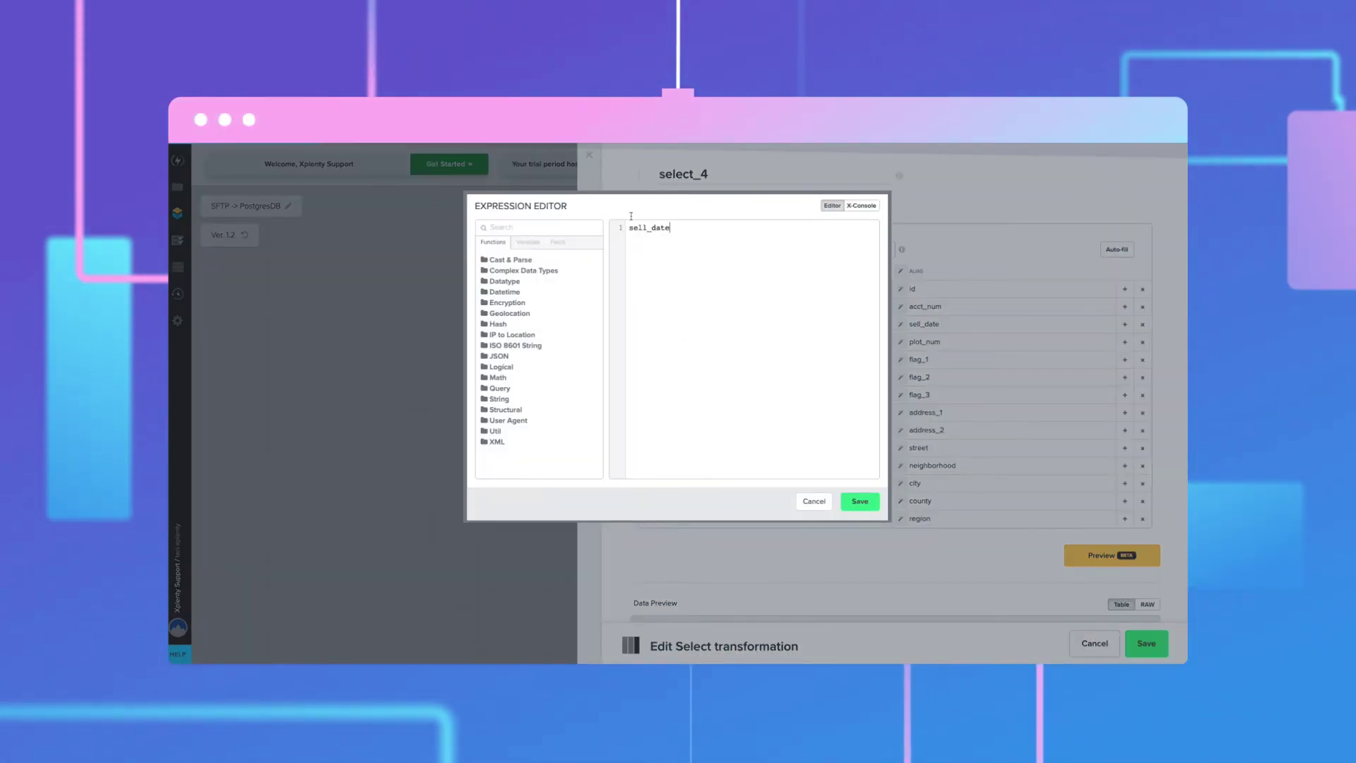
left_click(551, 230)
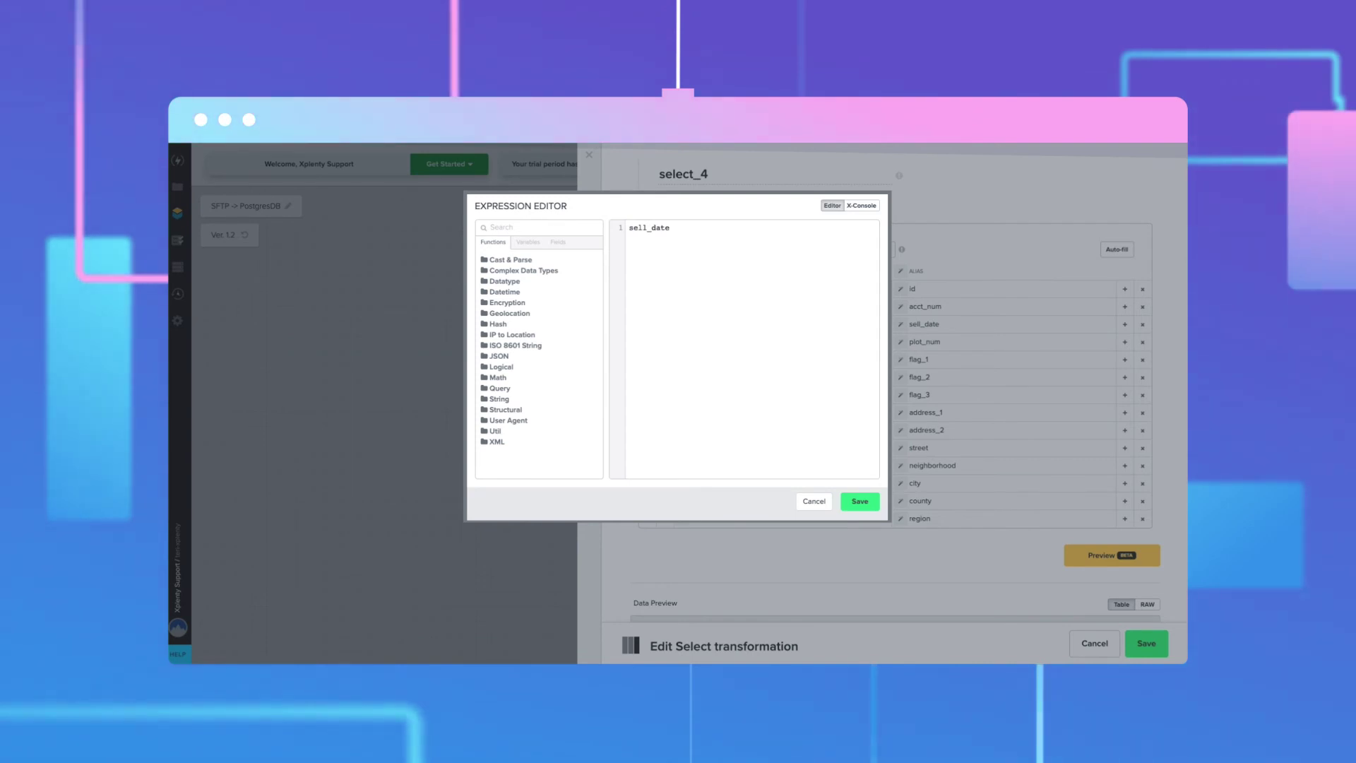
type("Todat")
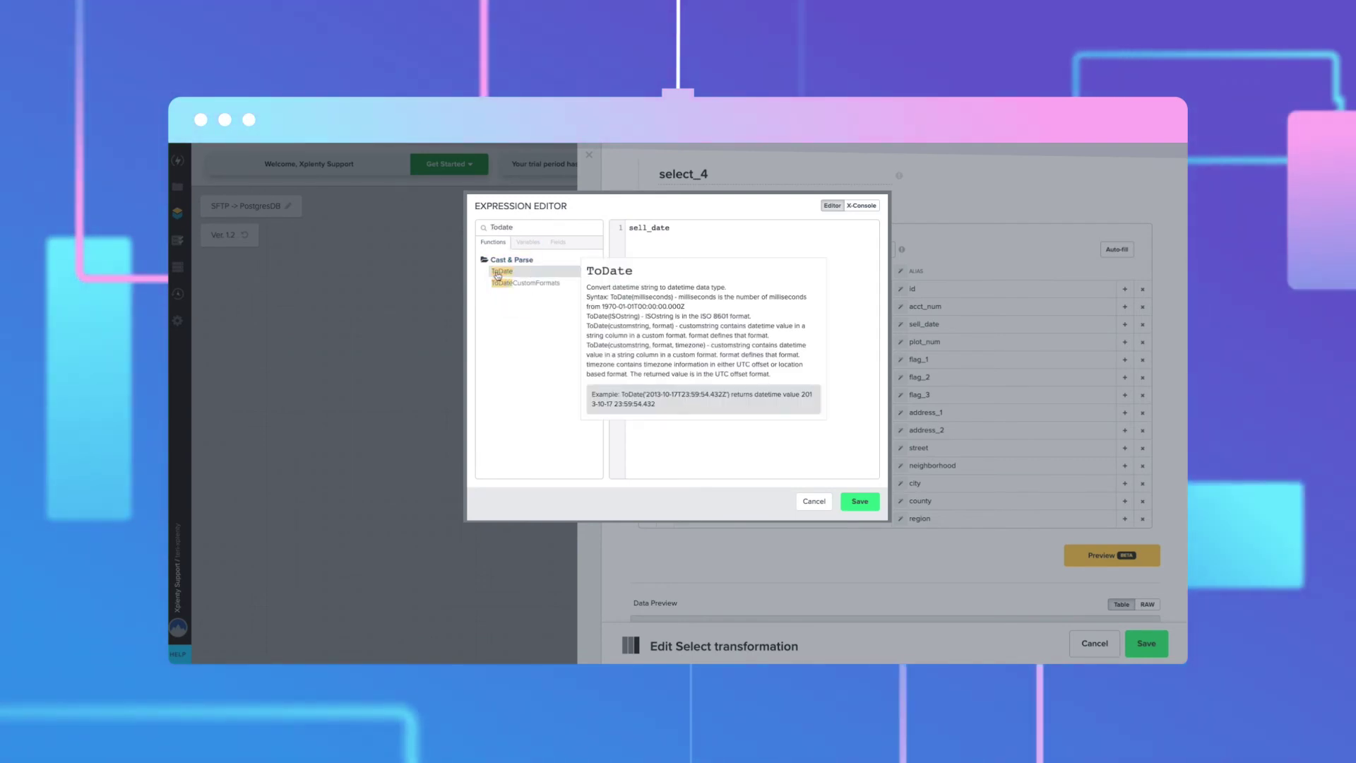
type("e")
left_click(630, 228)
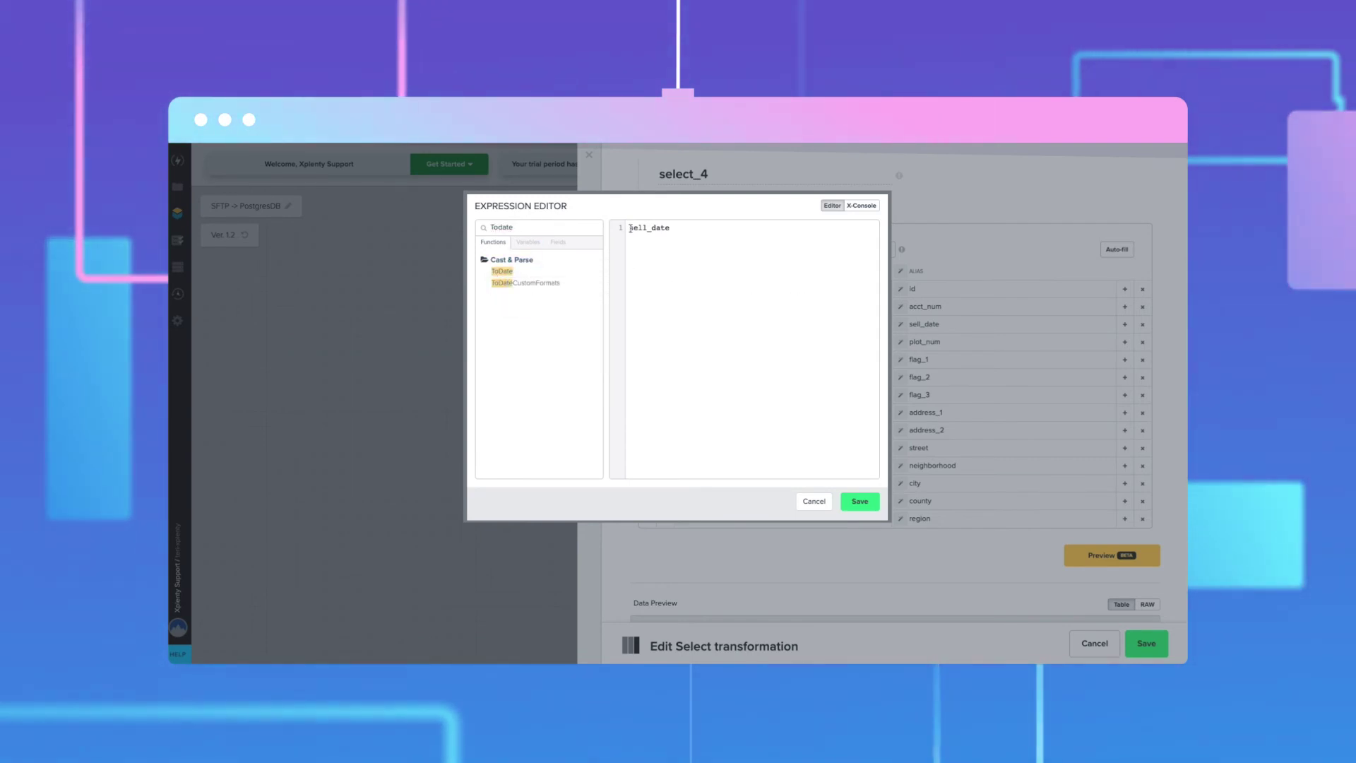
double_click(507, 272)
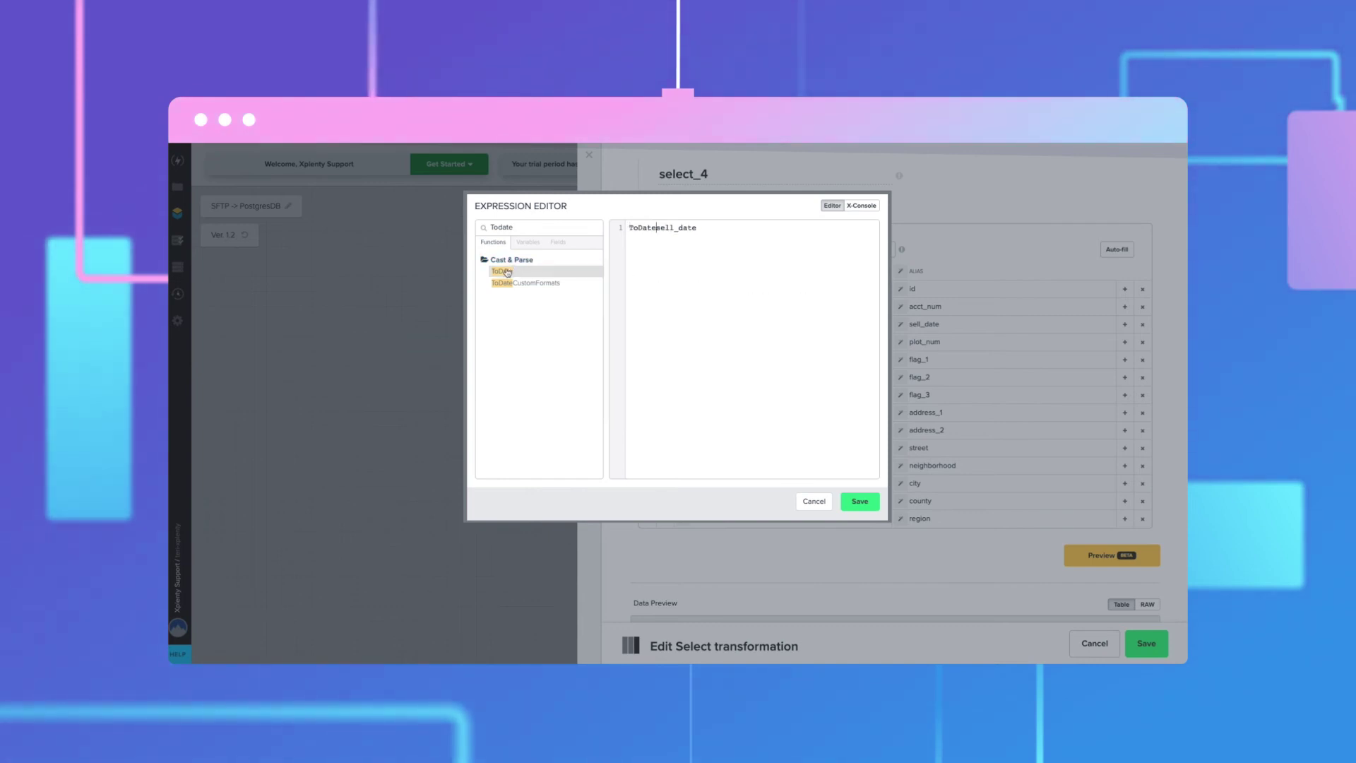
left_click(705, 227)
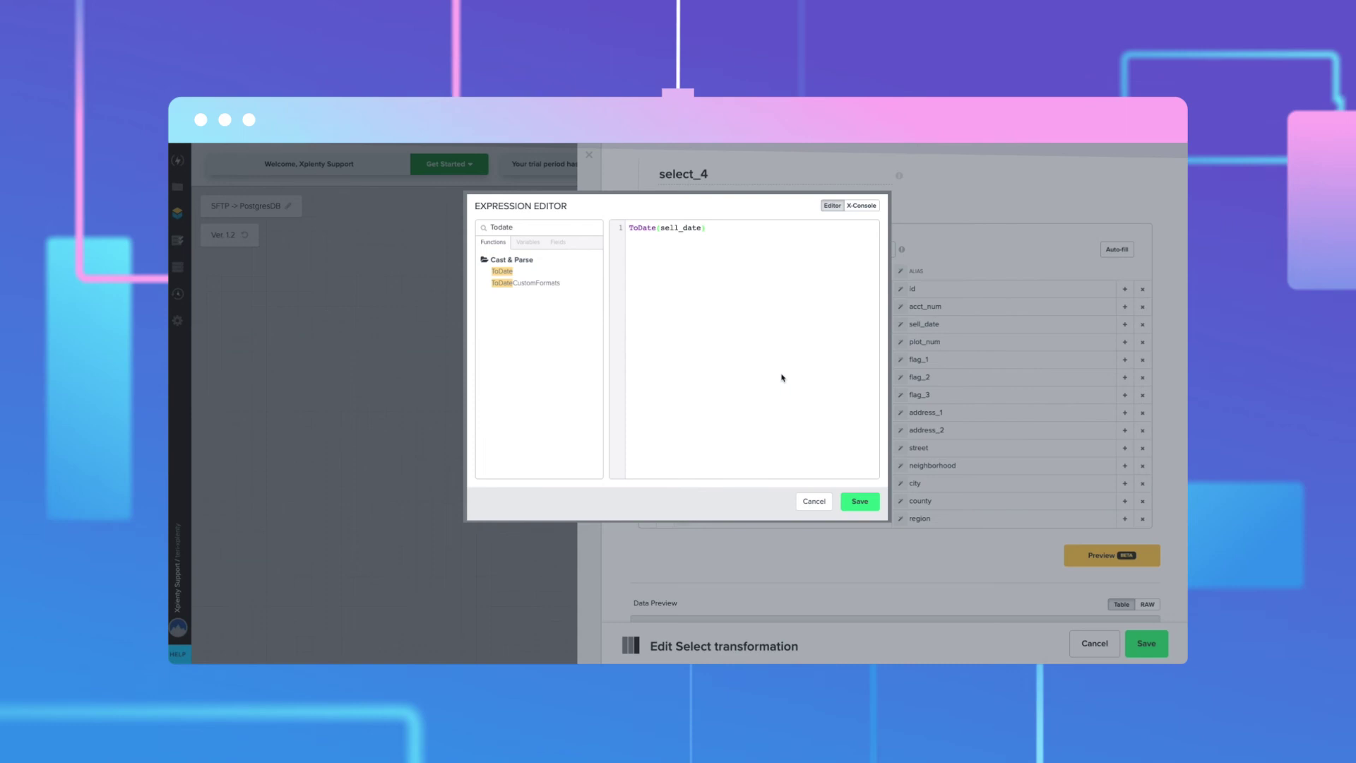
left_click(859, 501)
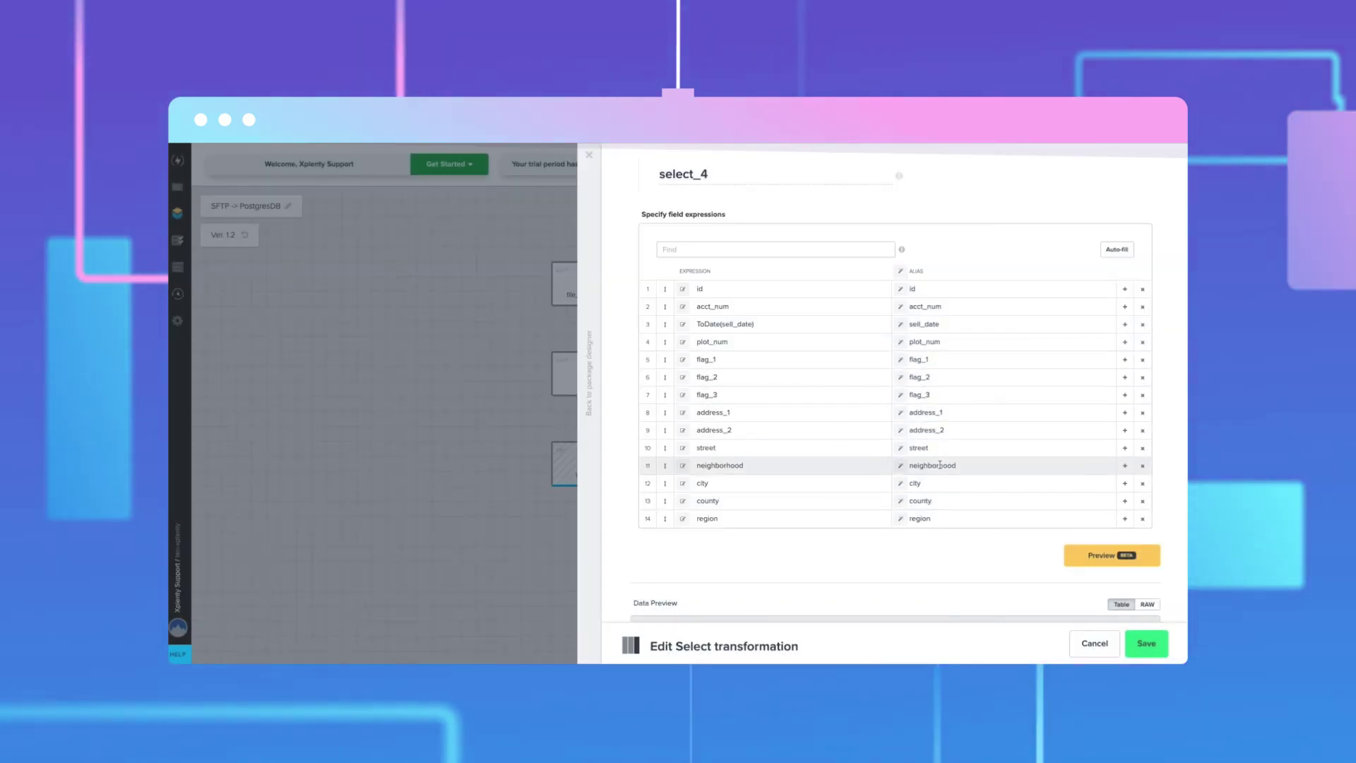
Step: Save select_4, add database_5 after it, and connect it to Xplenty DEV Postgres
left_click(1148, 643)
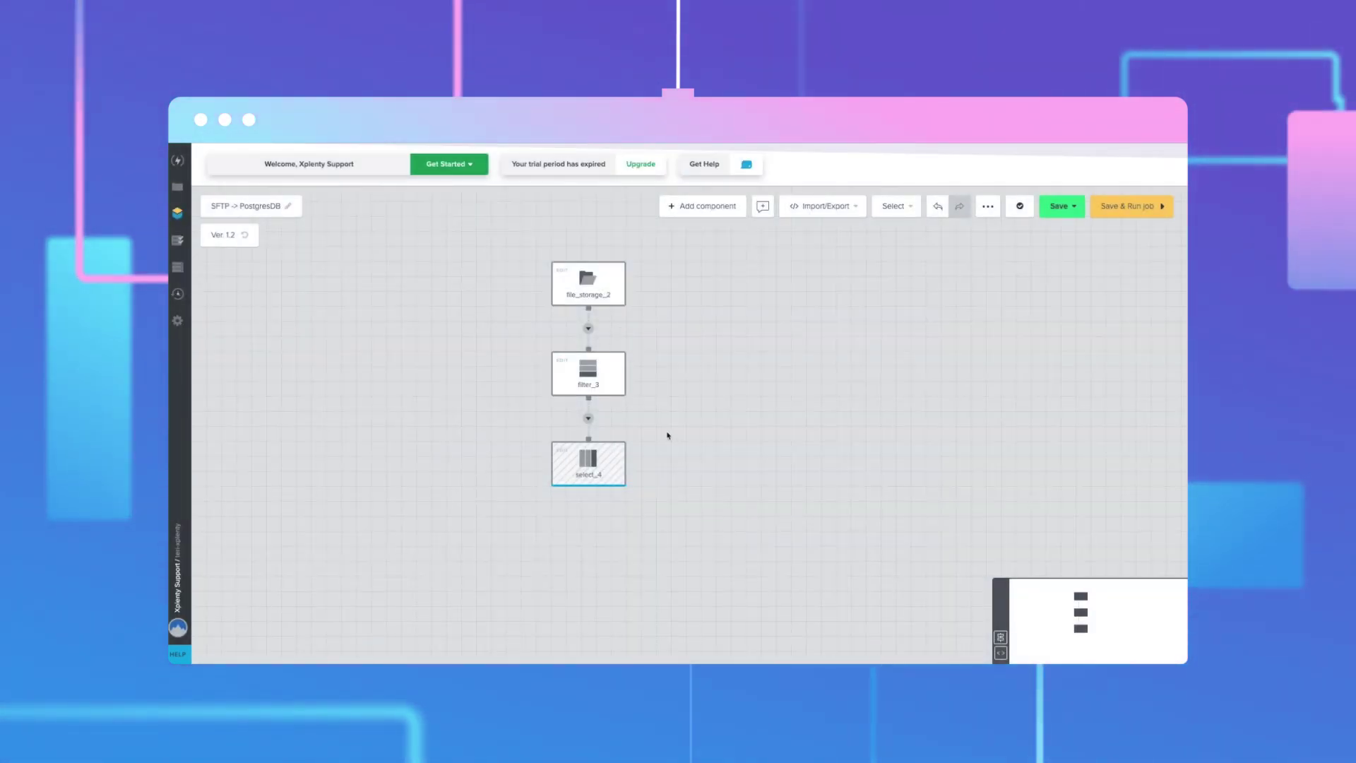
left_click(587, 494)
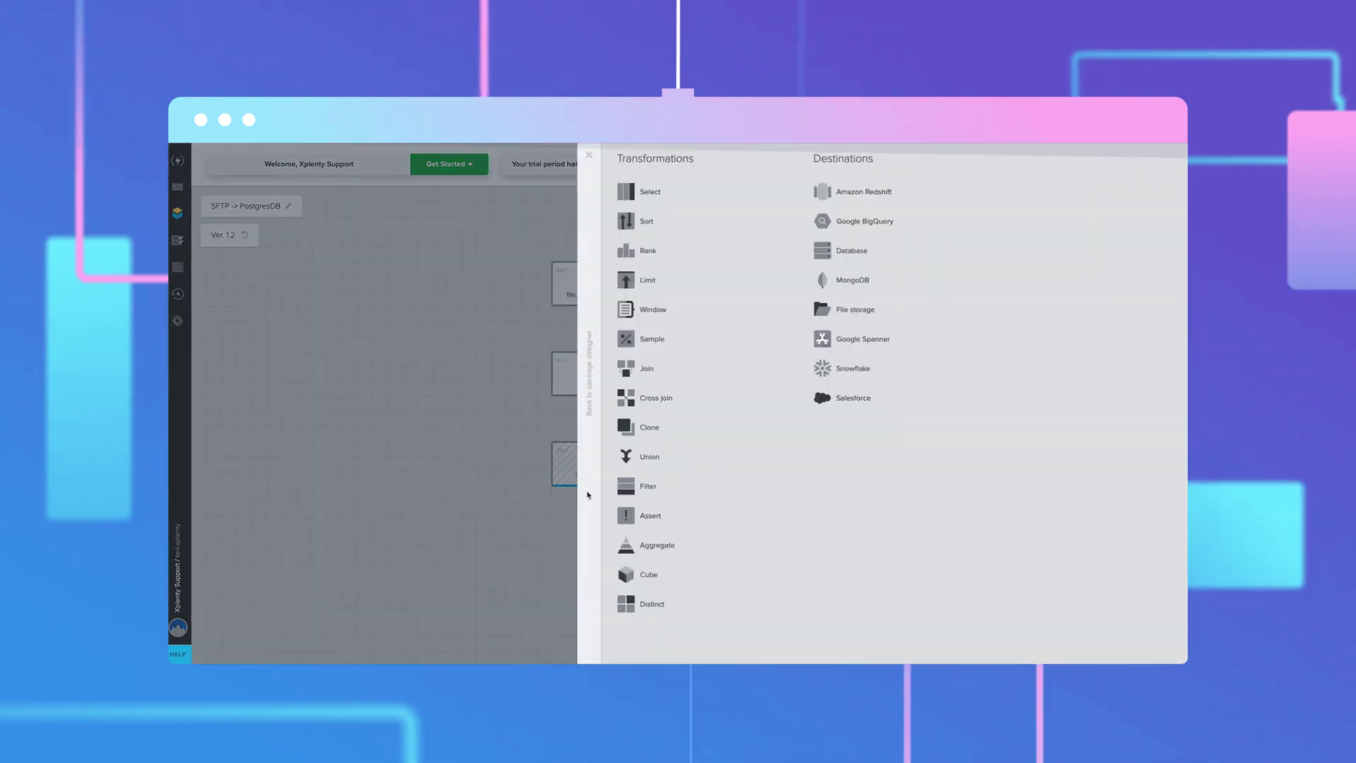
left_click(883, 281)
left_click(592, 555)
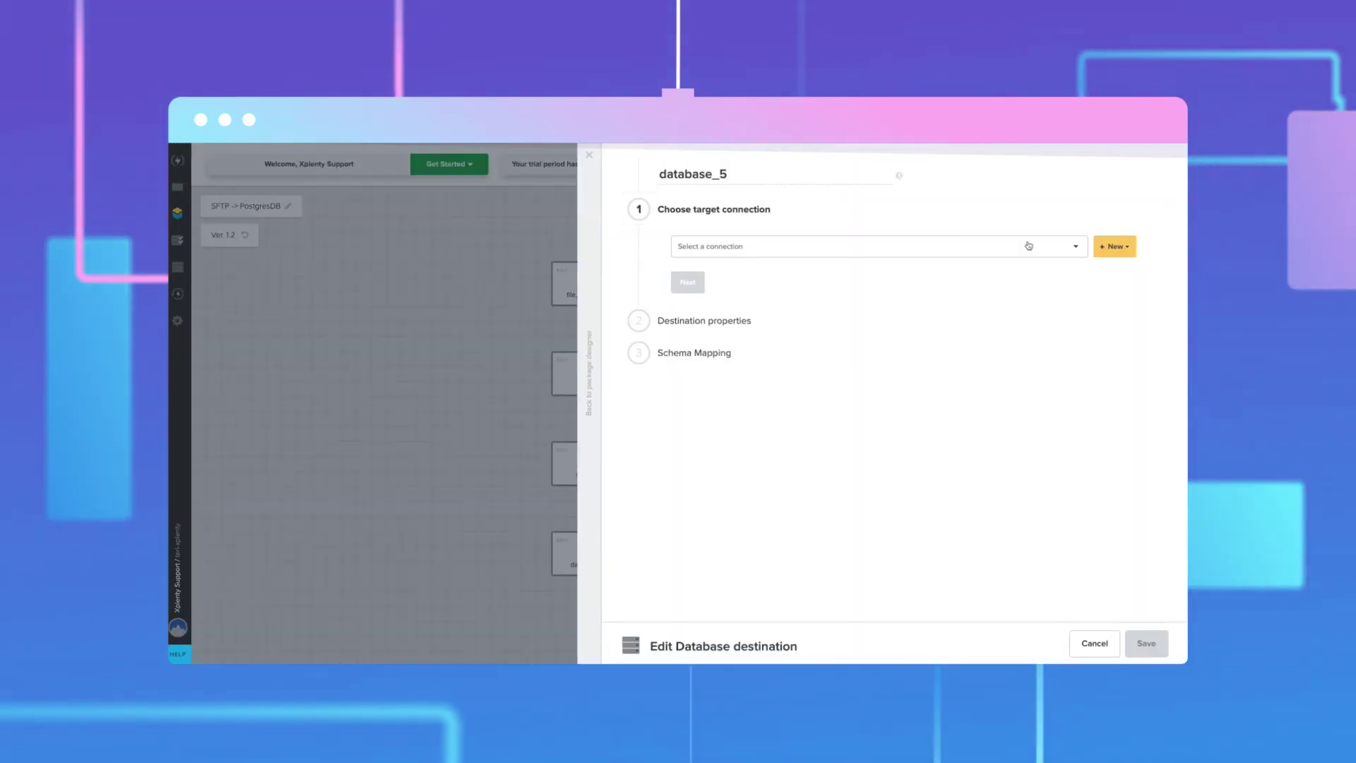
left_click(1075, 247)
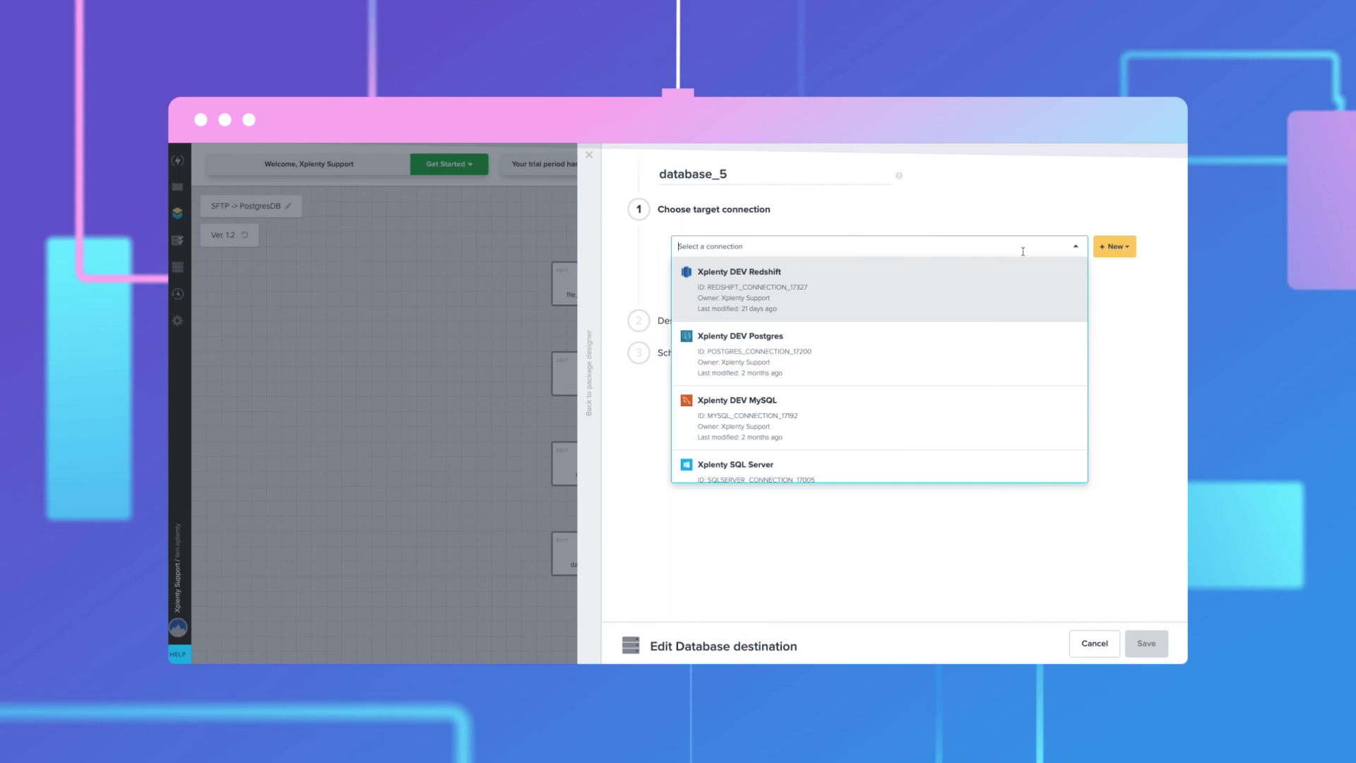
left_click(792, 354)
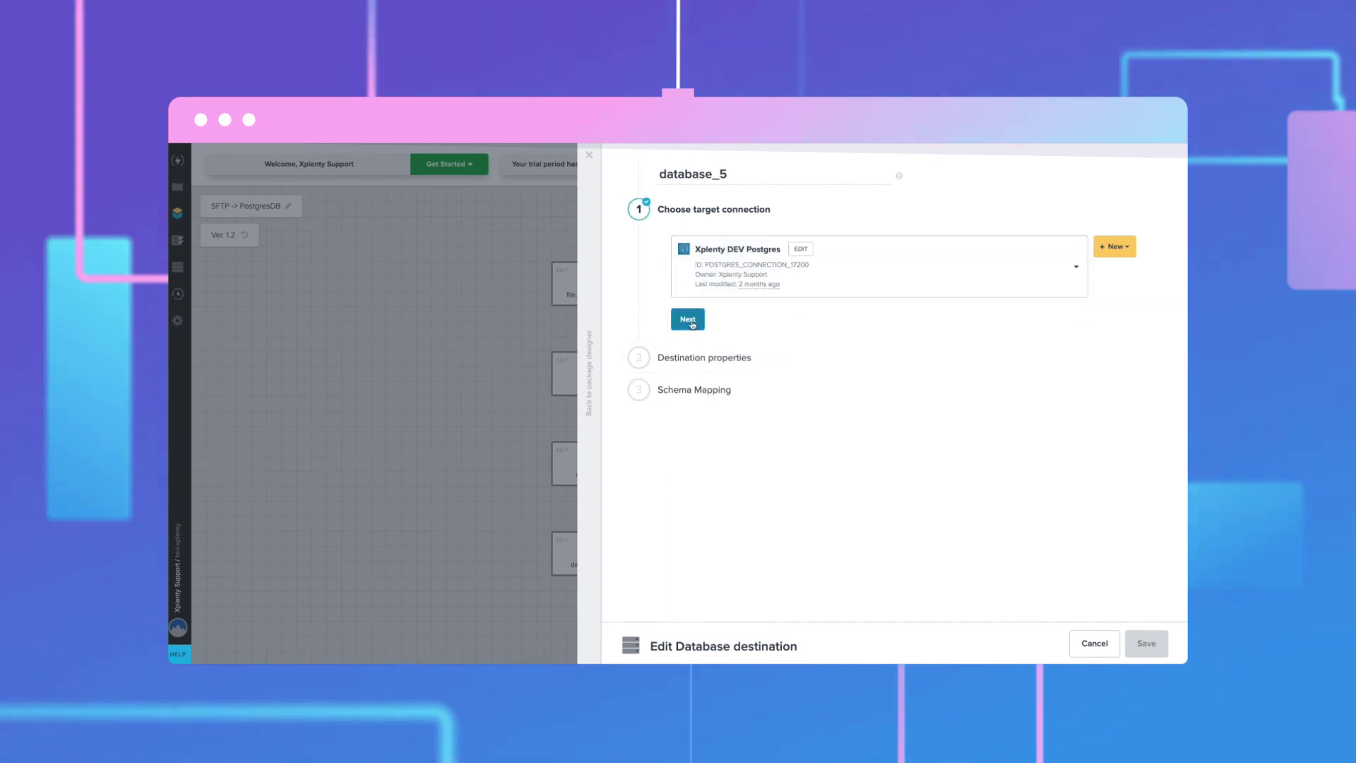
left_click(683, 315)
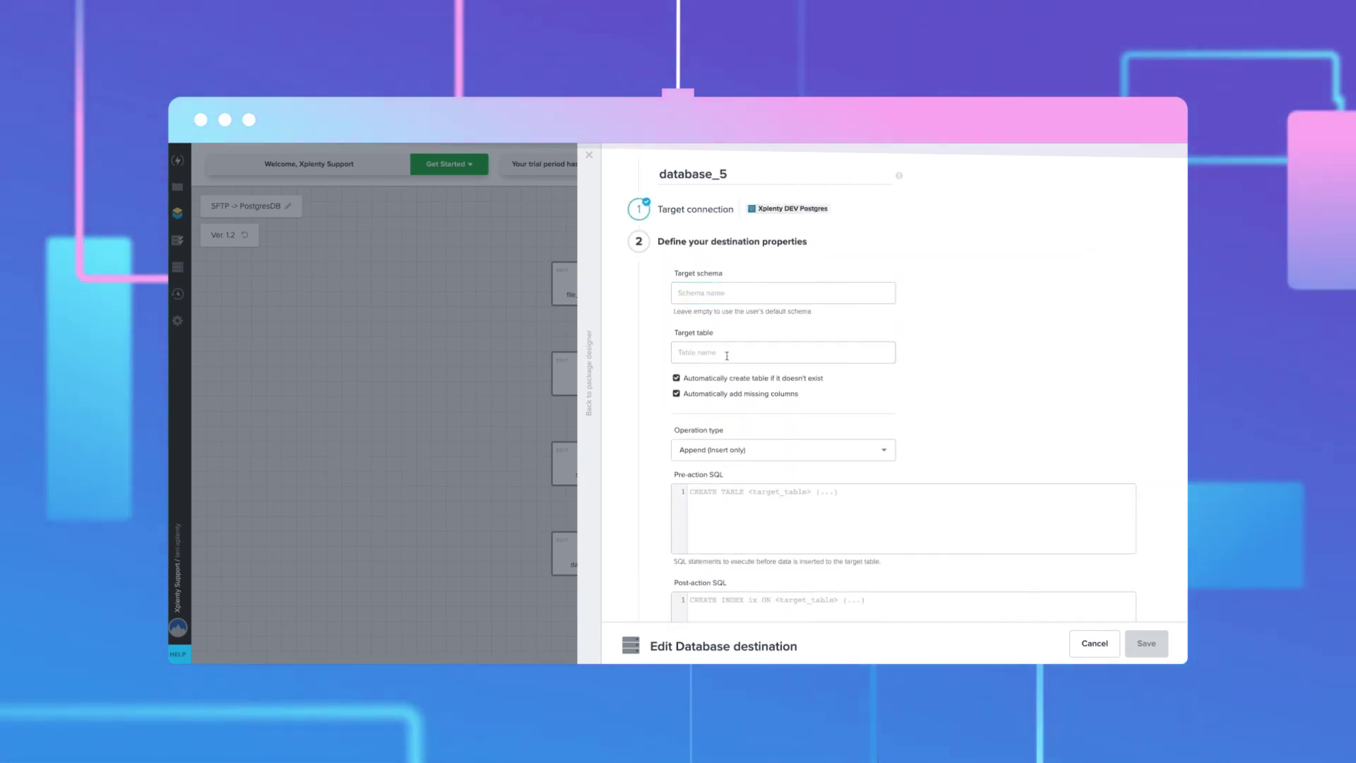
Step: Set database_5's target table to addresses and continue to schema mapping
left_click(730, 354)
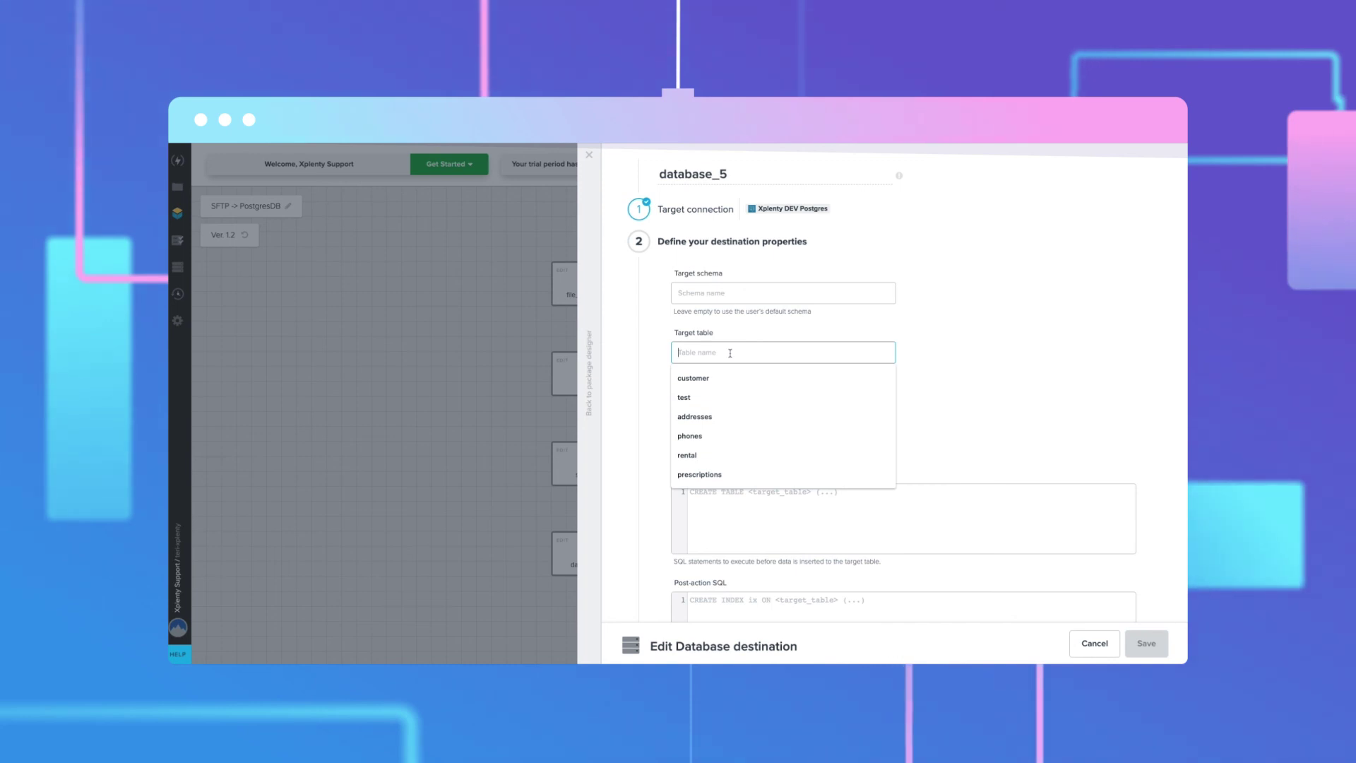
type("addresses")
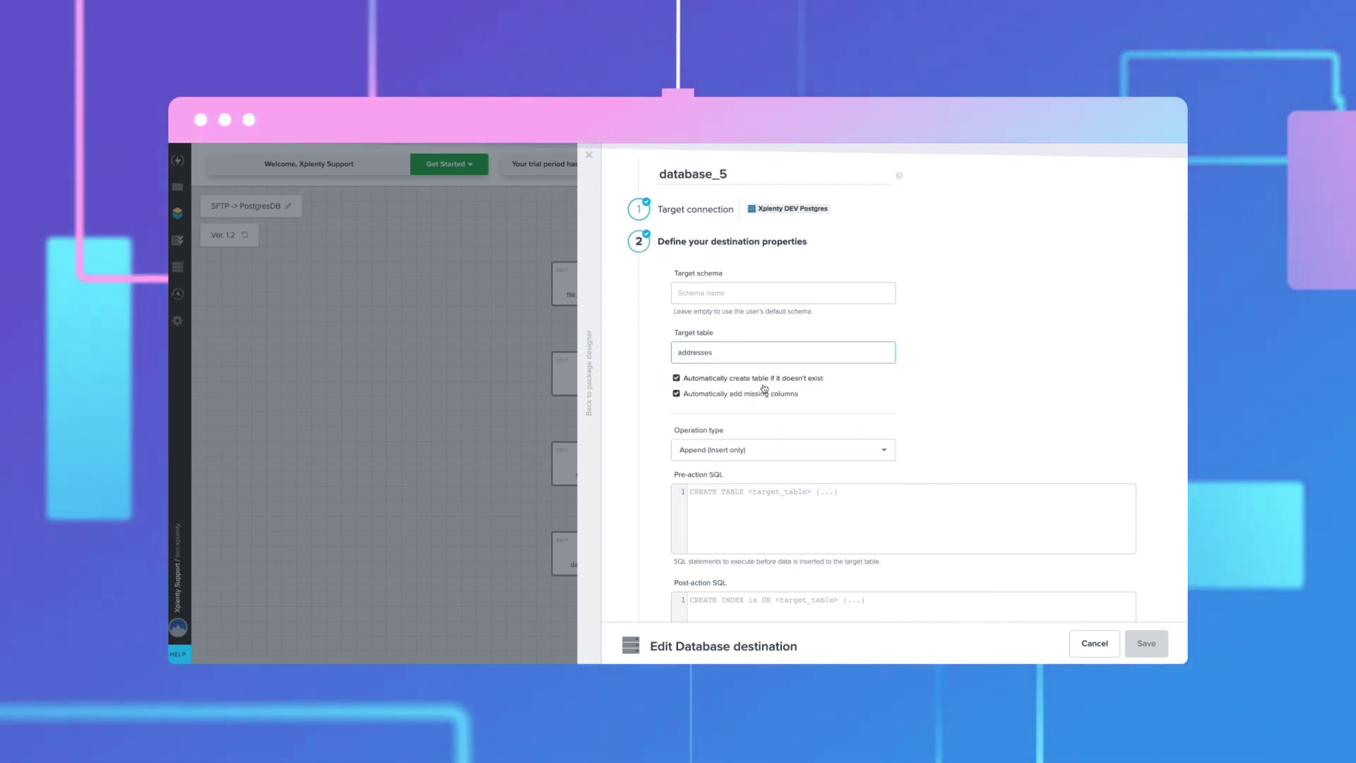
scroll(764, 408, "down", 6)
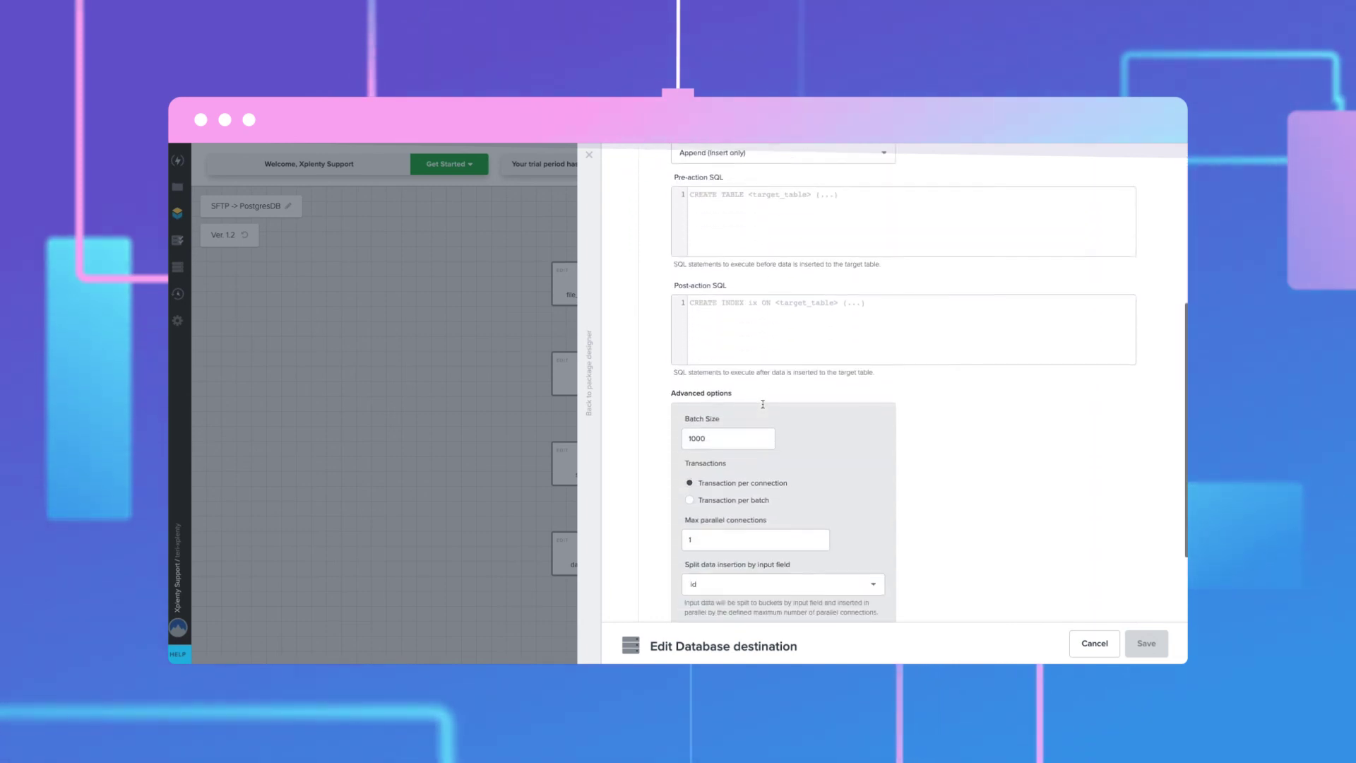
left_click(727, 552)
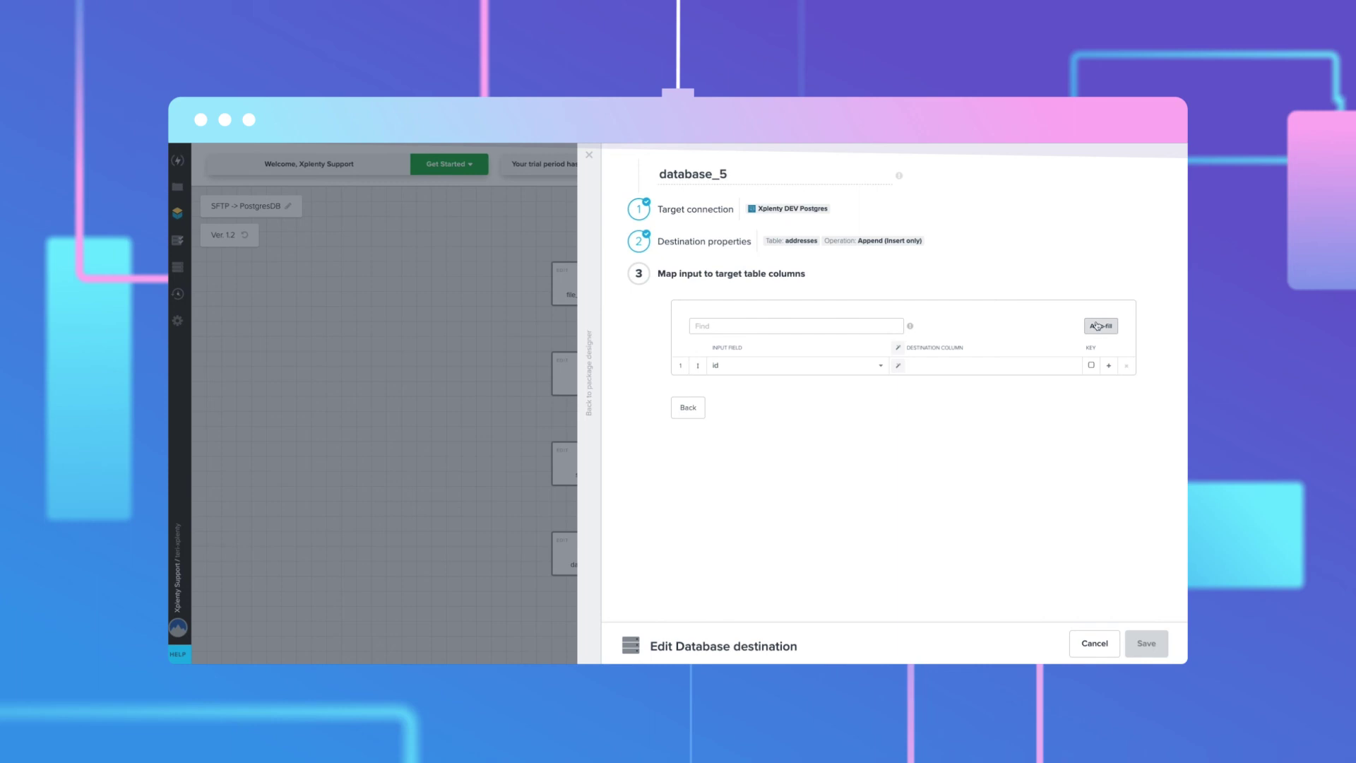
Step: Auto-map all input fields to the matching addresses columns and save database_5
left_click(1097, 326)
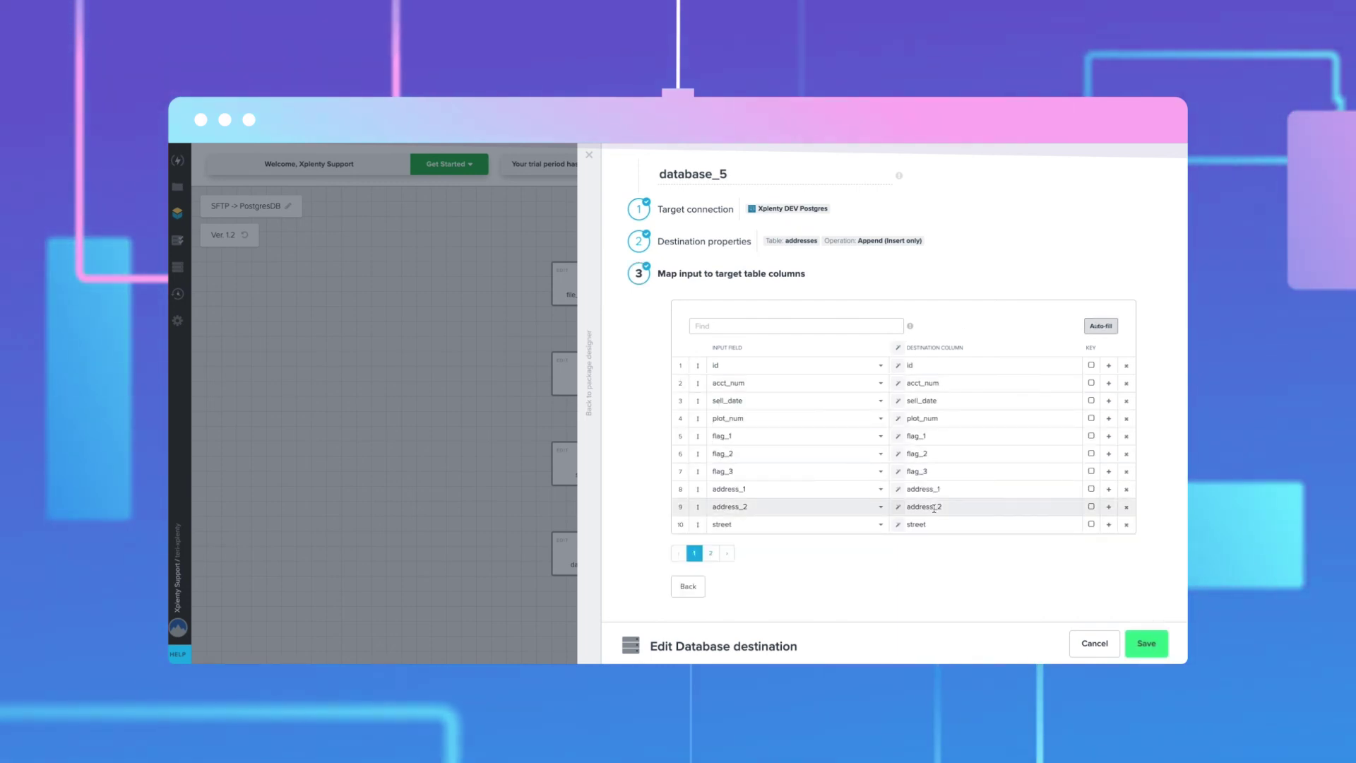
left_click(1147, 644)
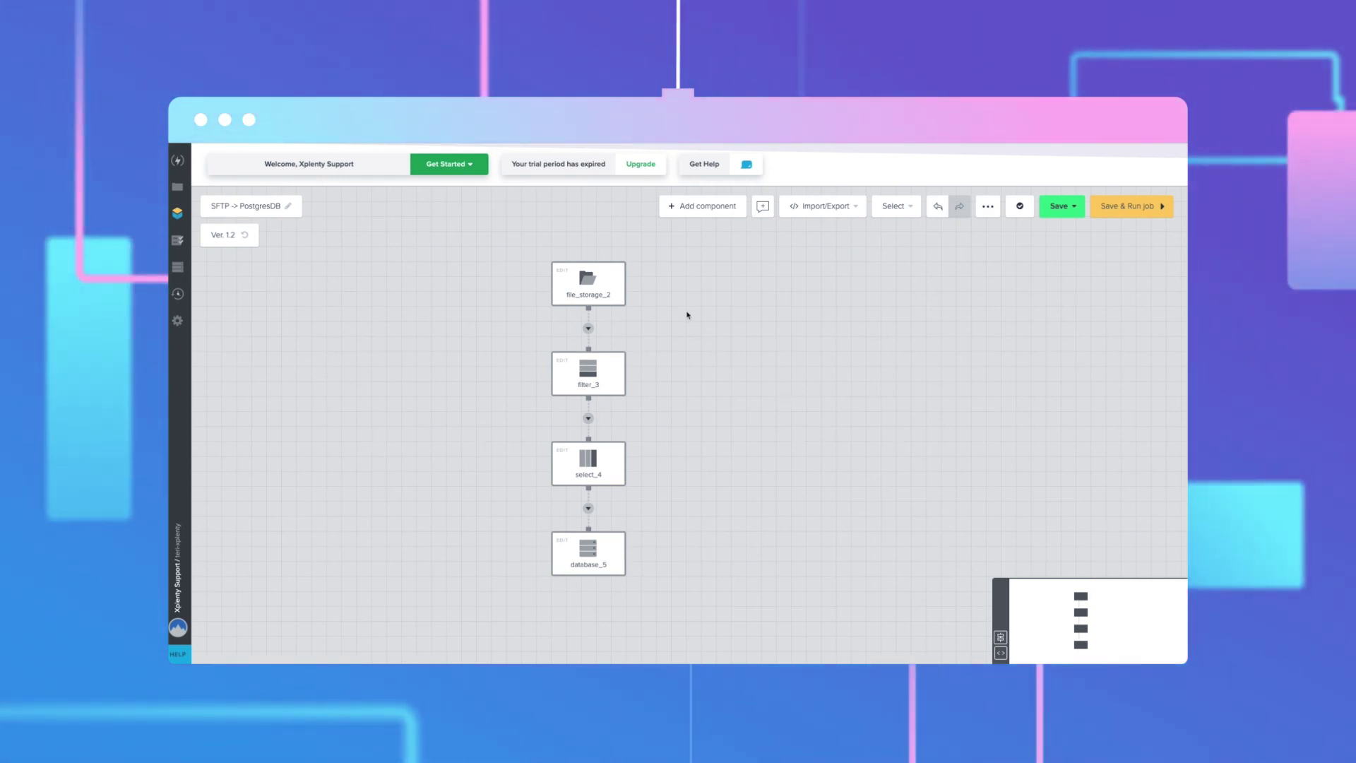
mouse_move(575, 562)
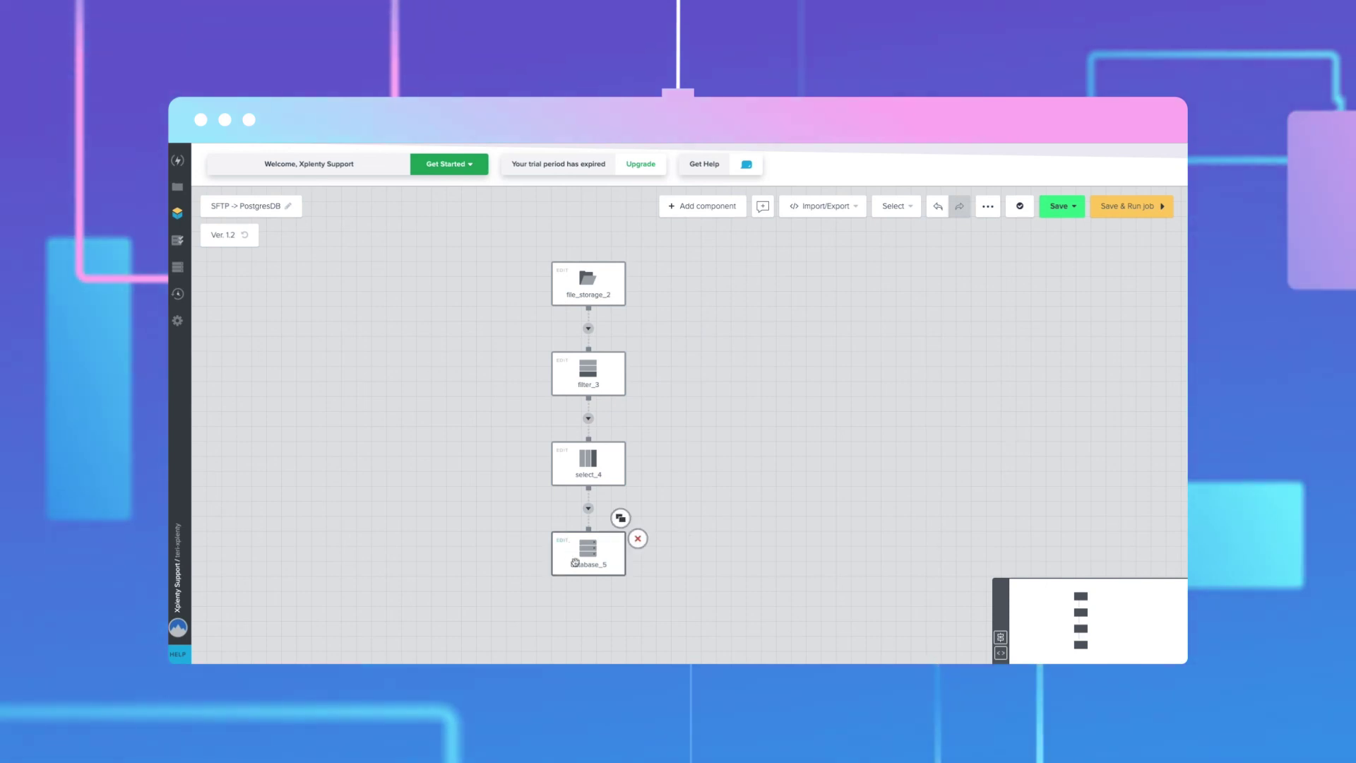